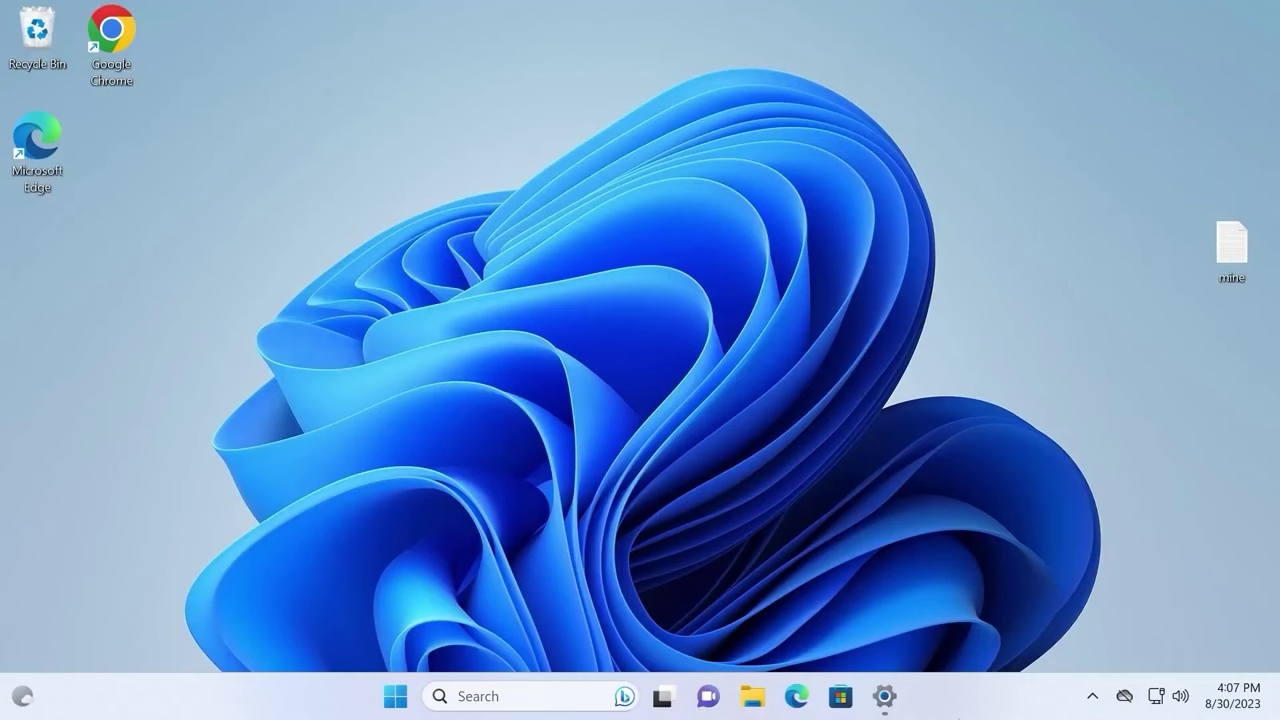
Step: Search Windows for the Troubleshoot settings and open the list of other troubleshooters
click(886, 697)
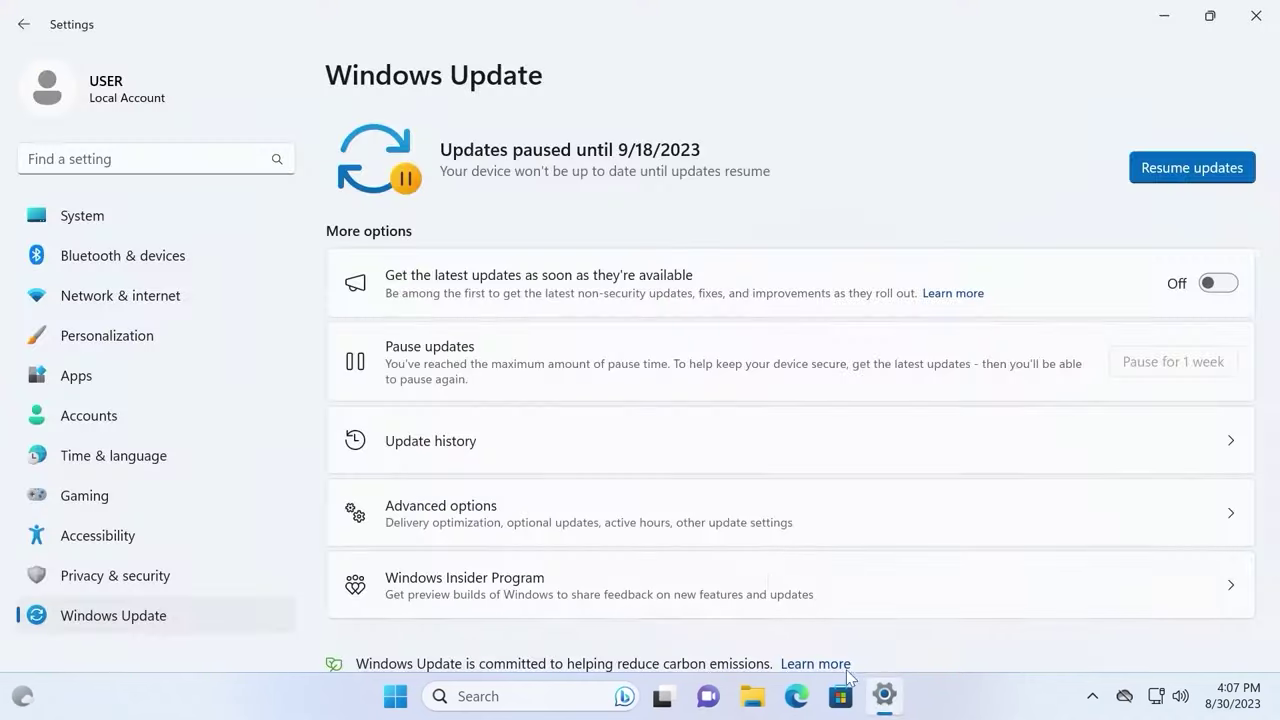
click(494, 698)
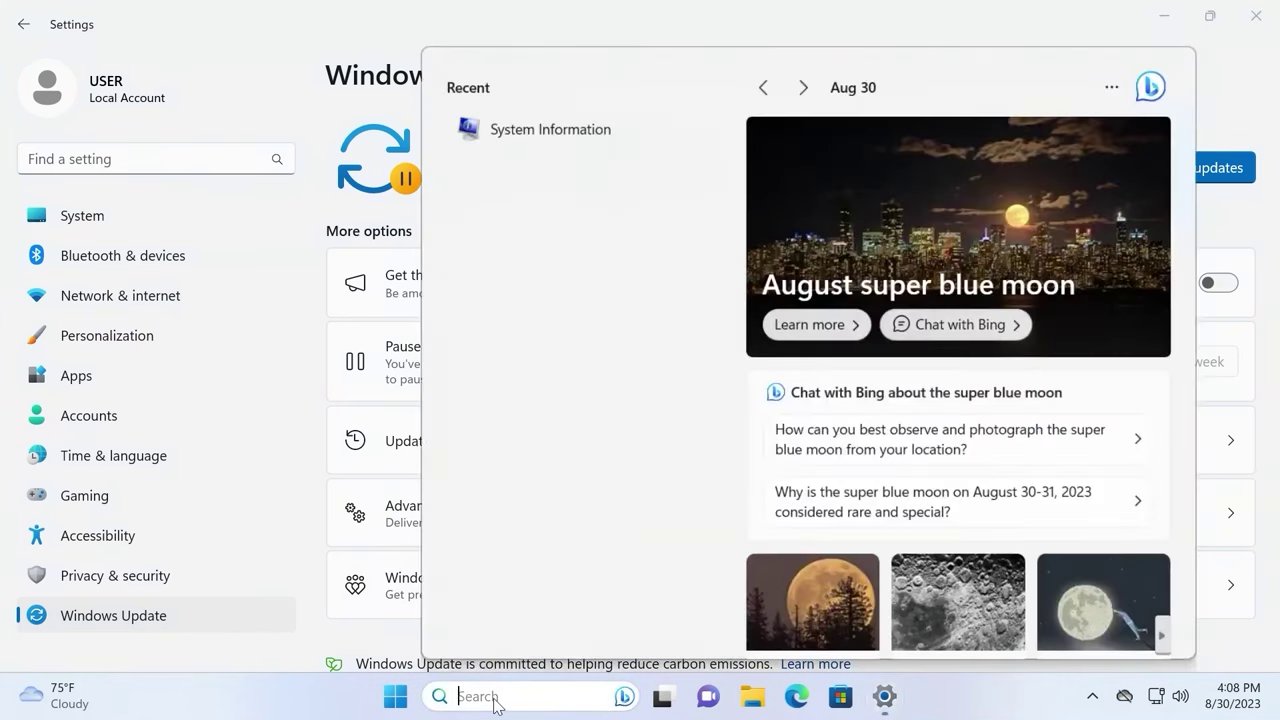
text(terminal)
text(robl)
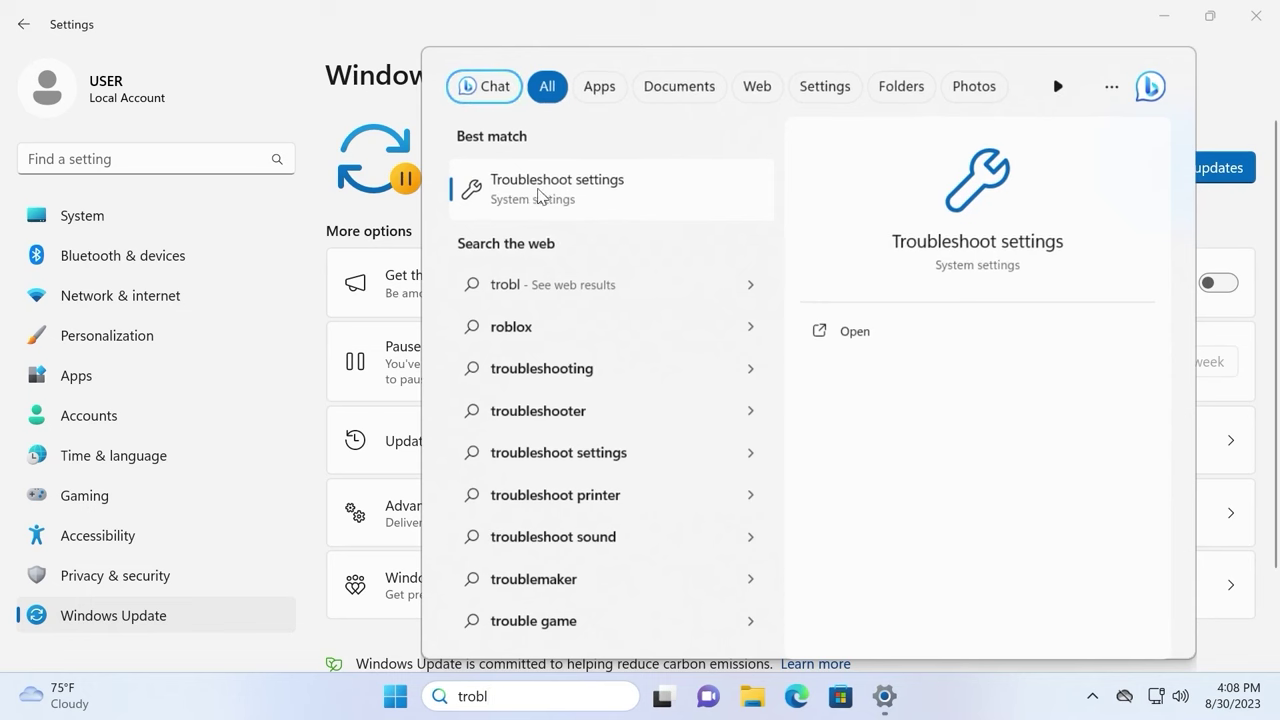
click(600, 188)
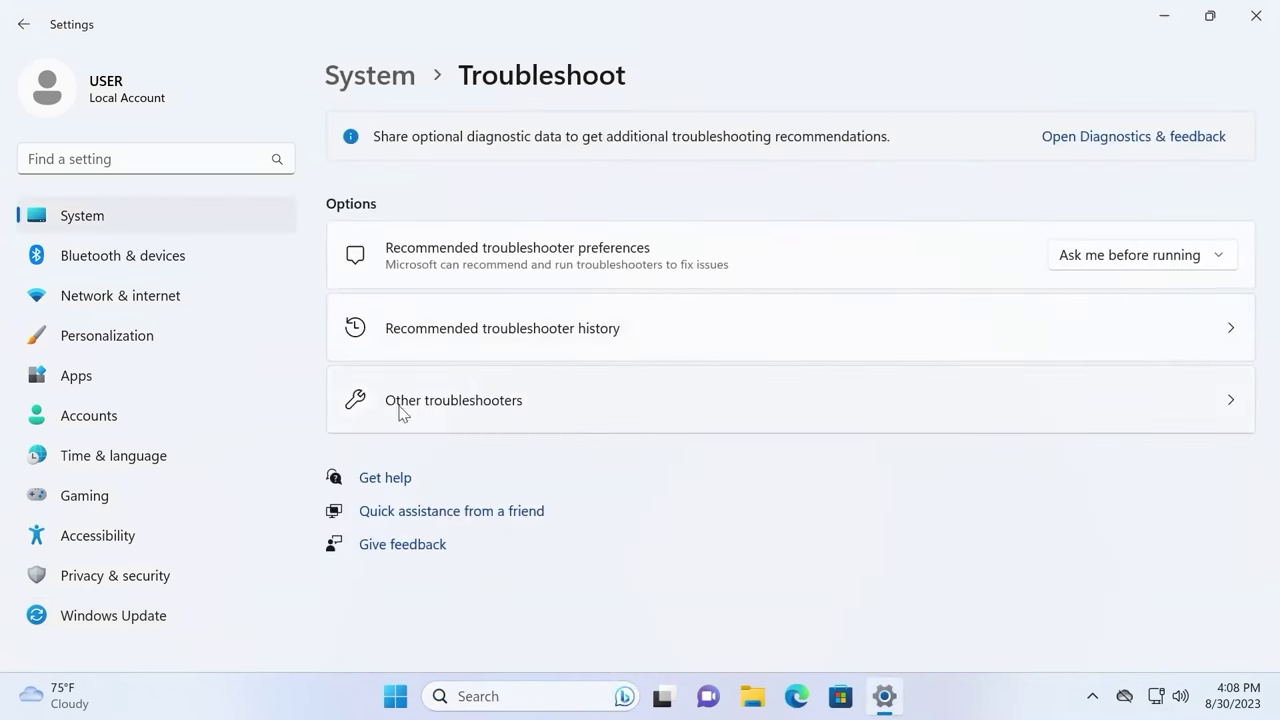
click(1228, 406)
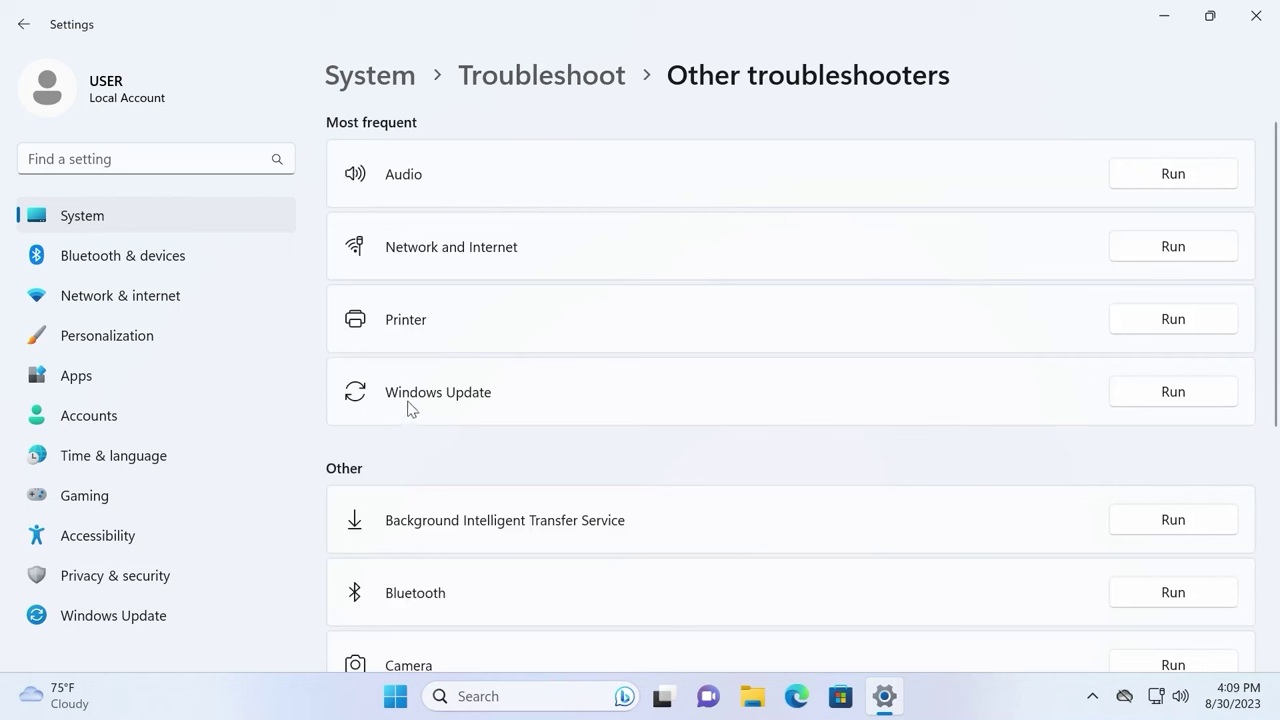
Step: Run the Windows Update troubleshooter and close both its finished report and the Settings window
click(1160, 398)
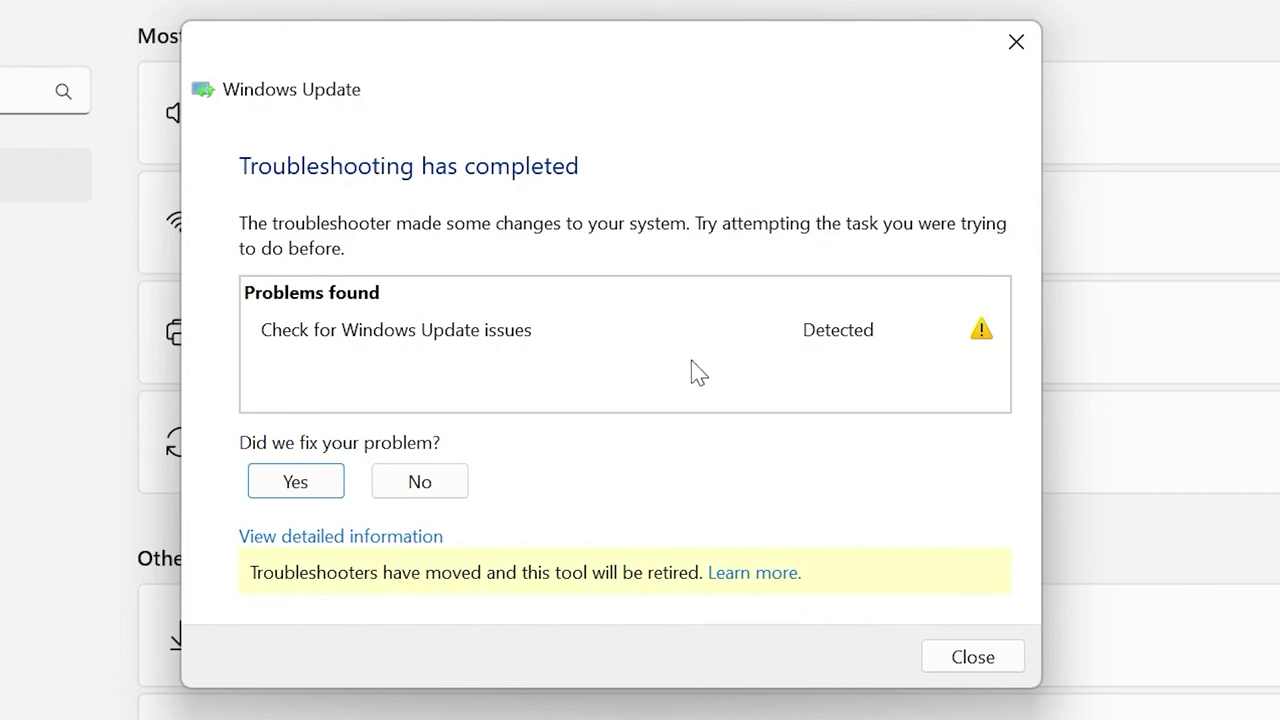
click(1017, 42)
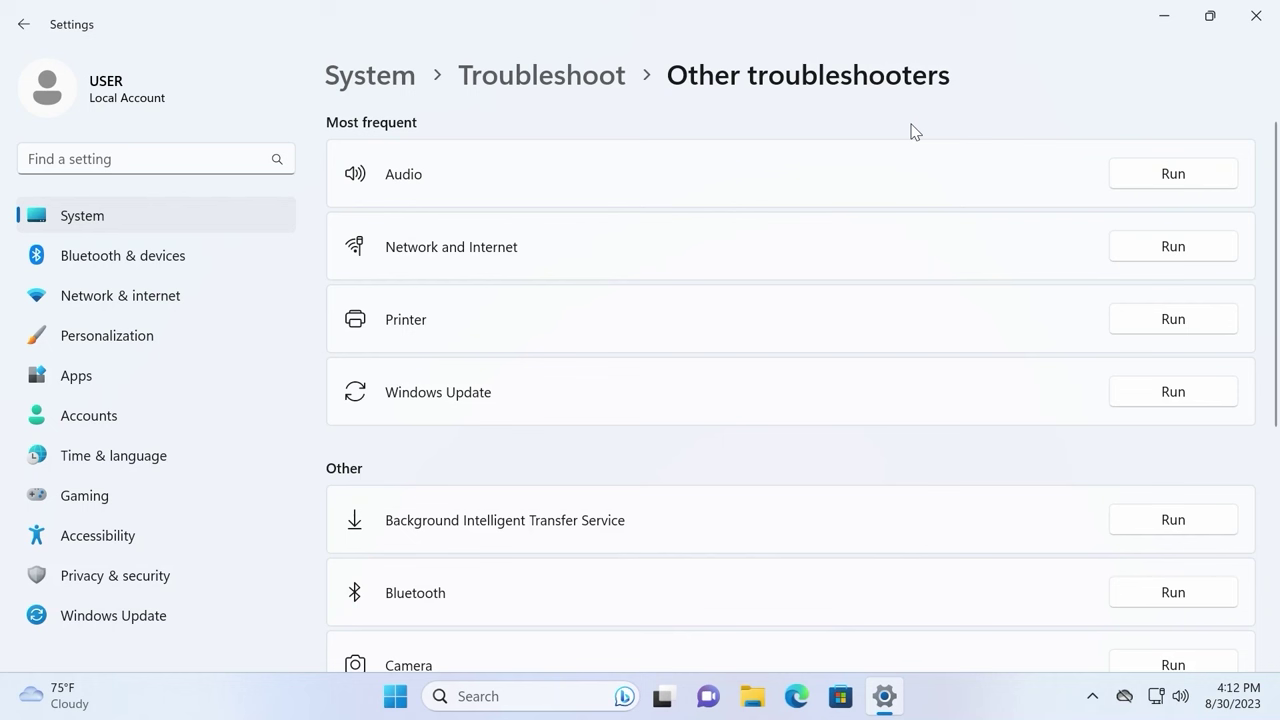
click(1254, 17)
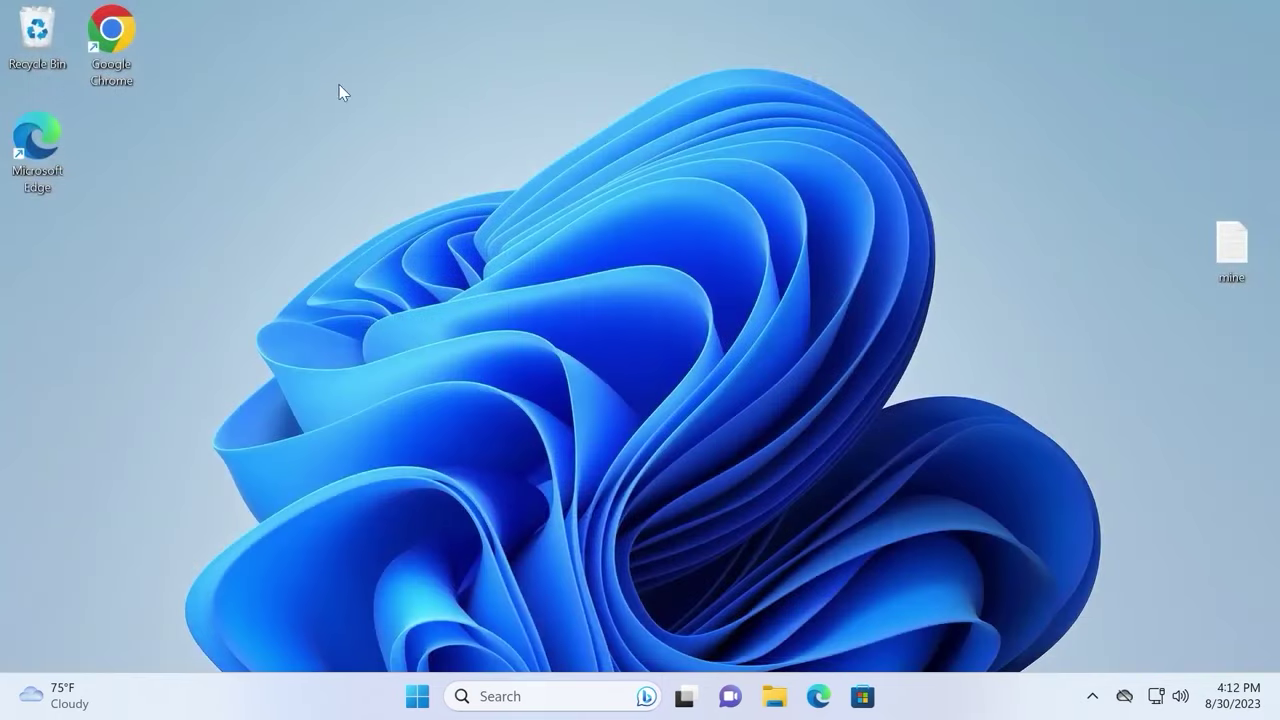
Step: Switch to Google Chrome, search for "reset windows update tool" and open the wureset.com result
double_click(113, 30)
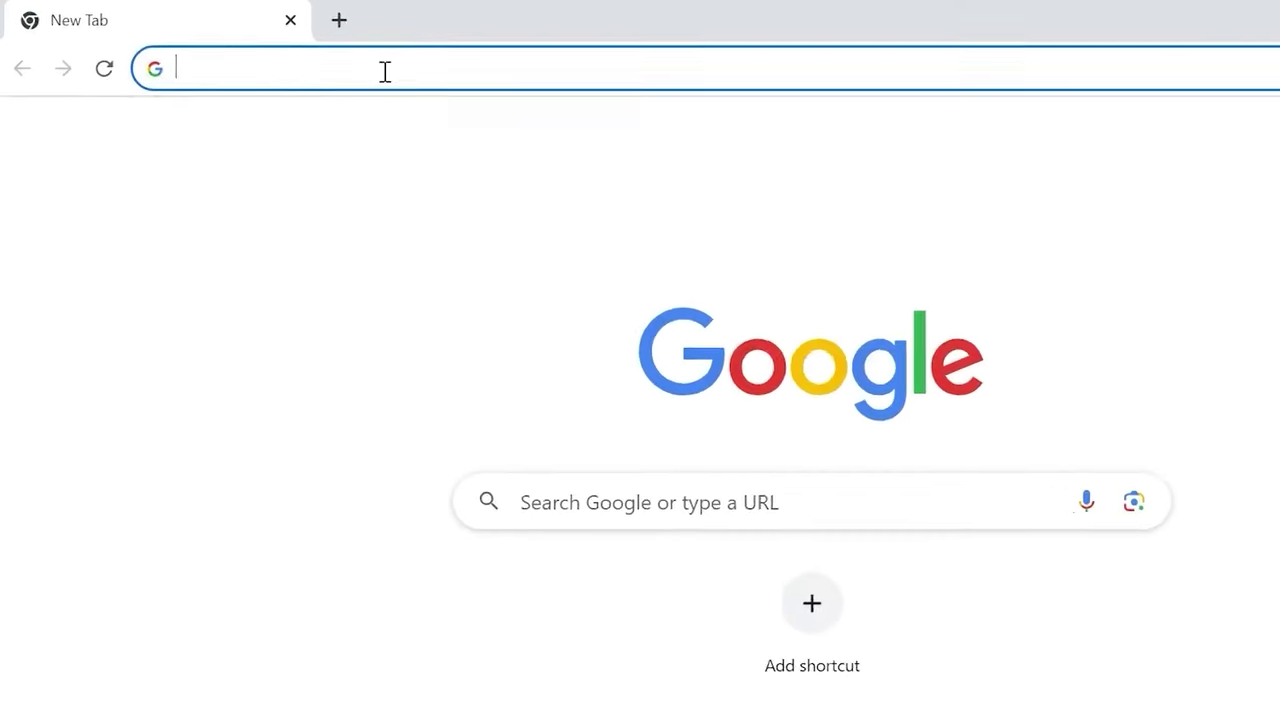
click(385, 71)
text(re)
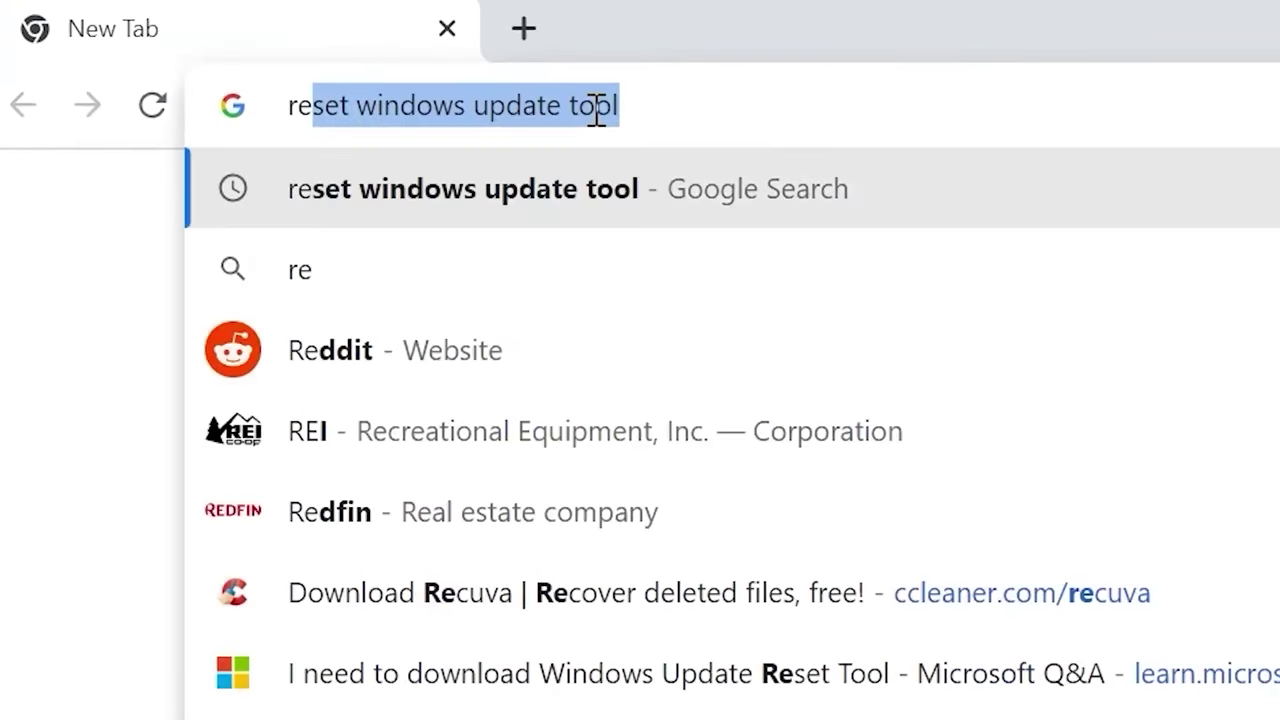
text(set wind)
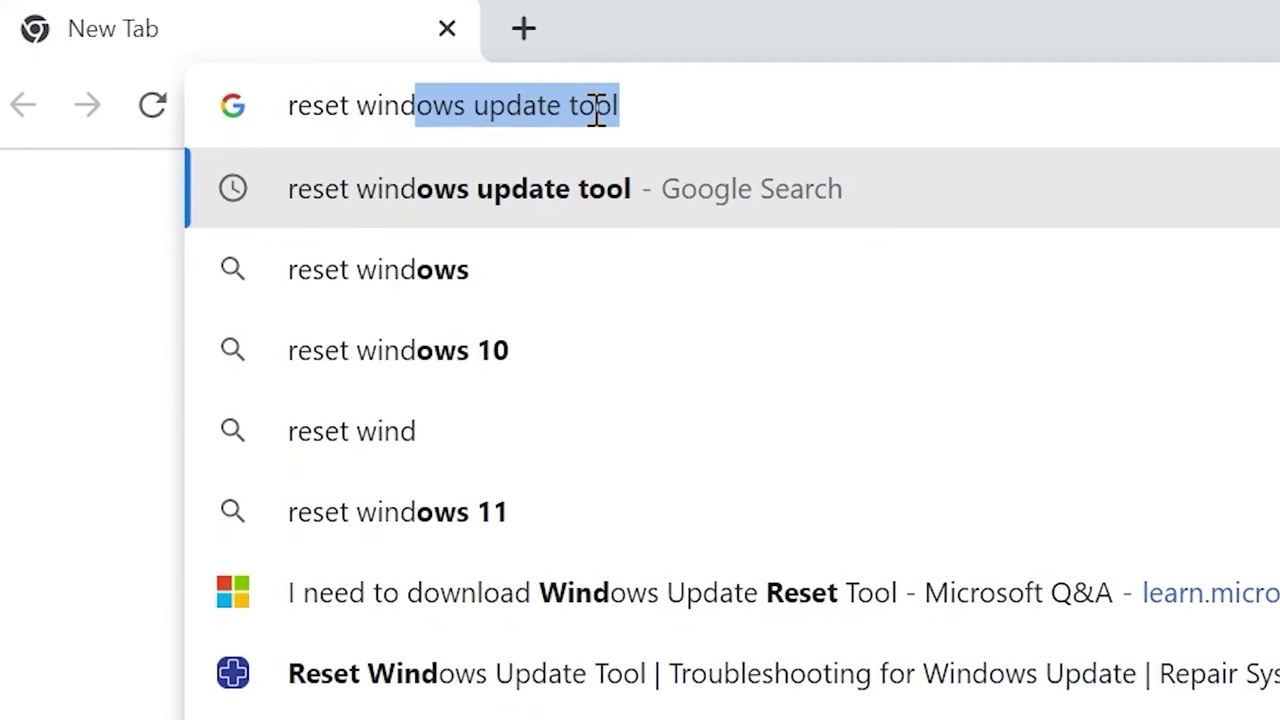
text(ows upda)
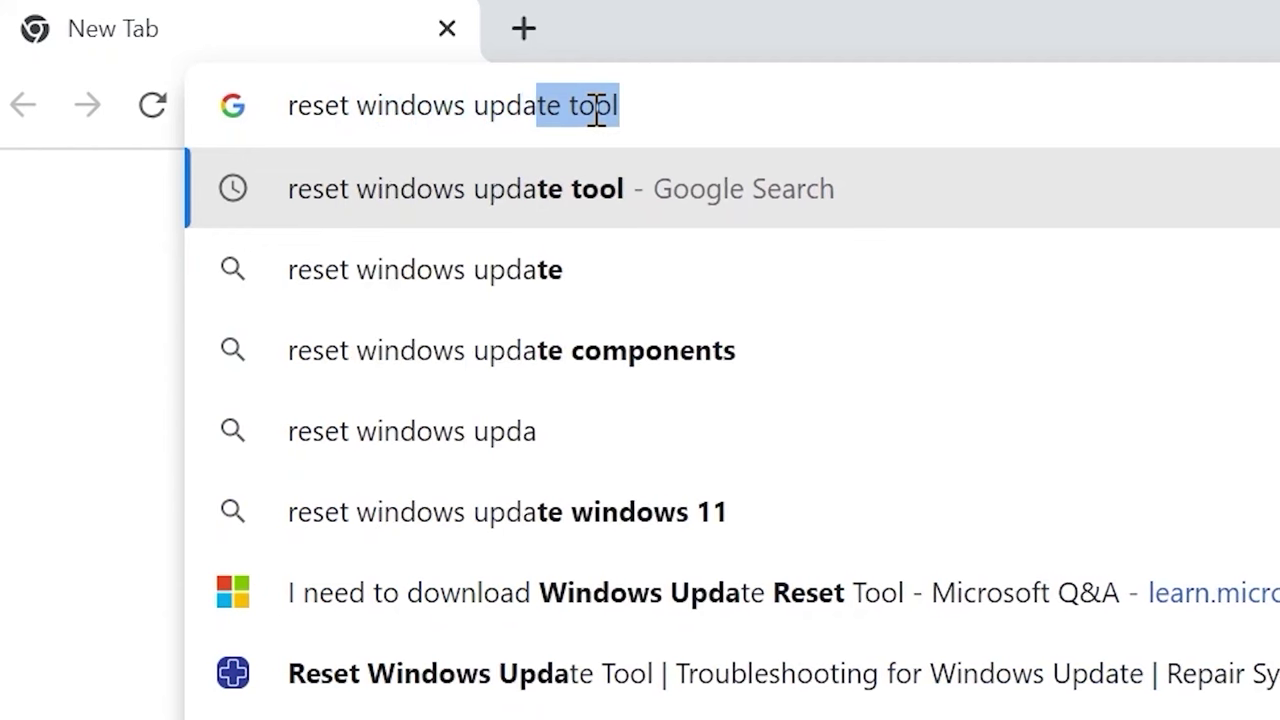
text(te to)
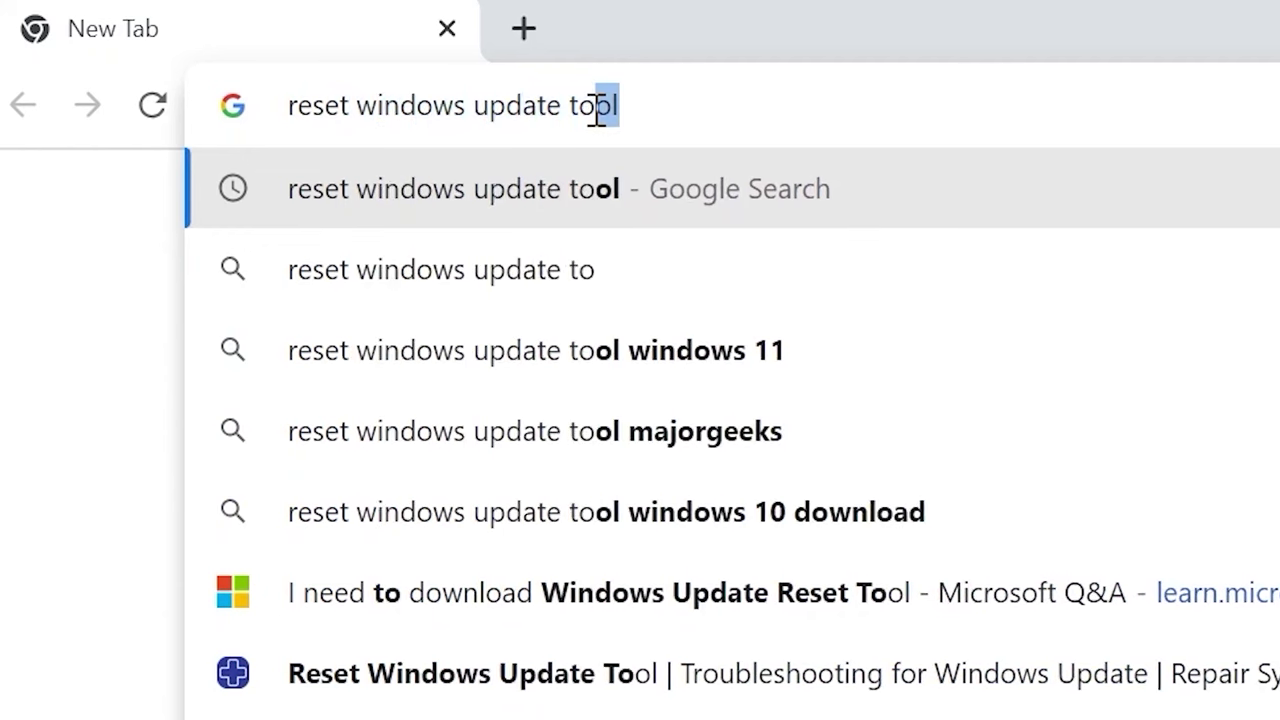
text(ol)
key(ctrl+a)
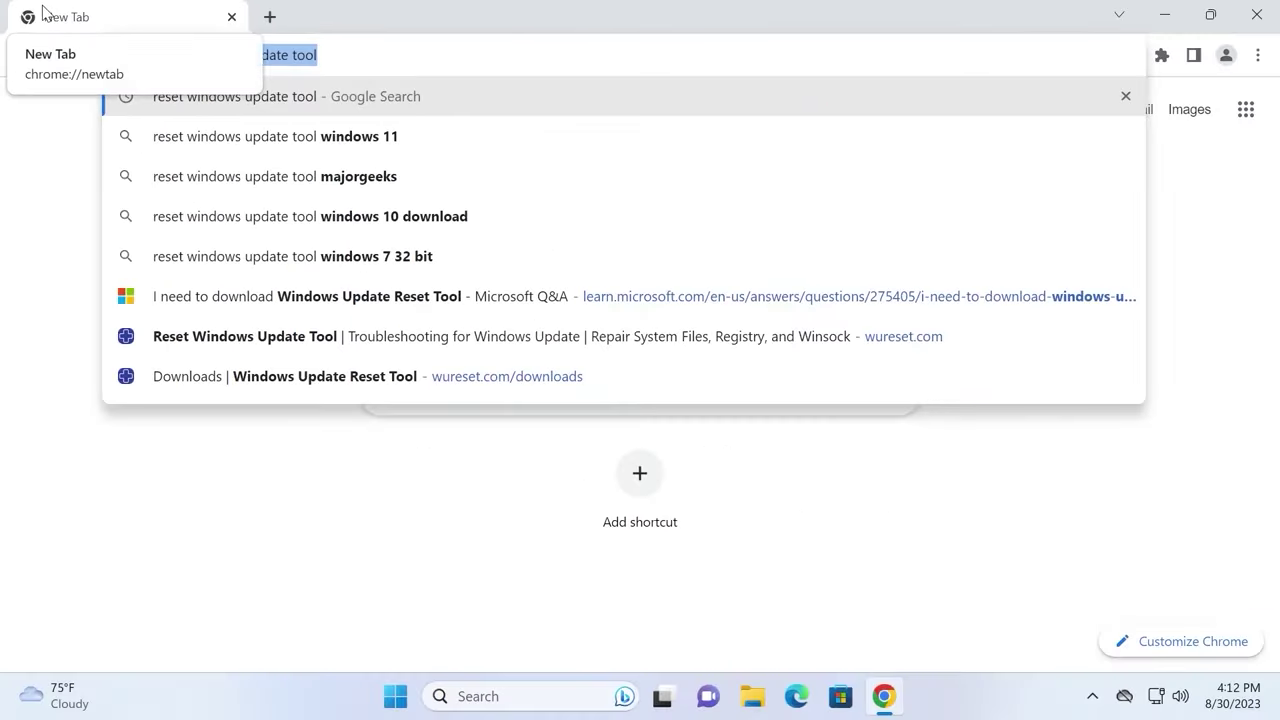
key(Return)
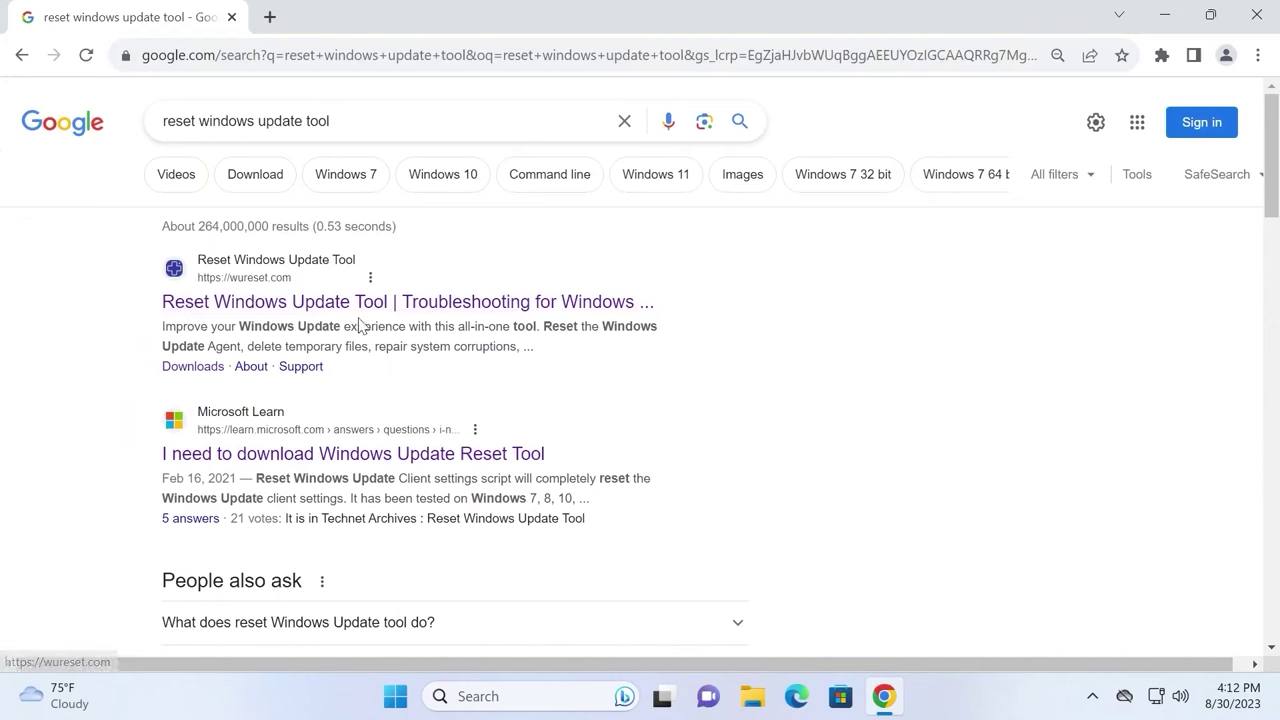
click(420, 304)
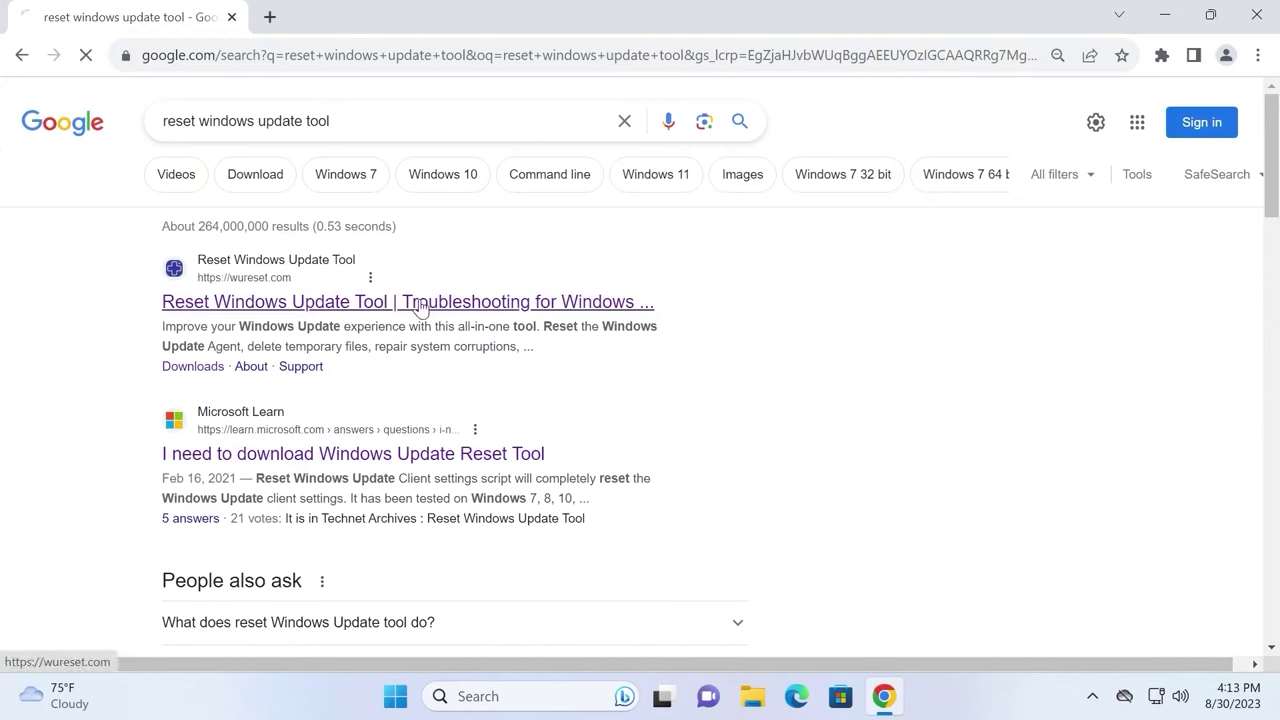
Step: Read the Reset Windows Update Tool home page, including its heading and the description of its repair functions
drag(690, 273, 1193, 243)
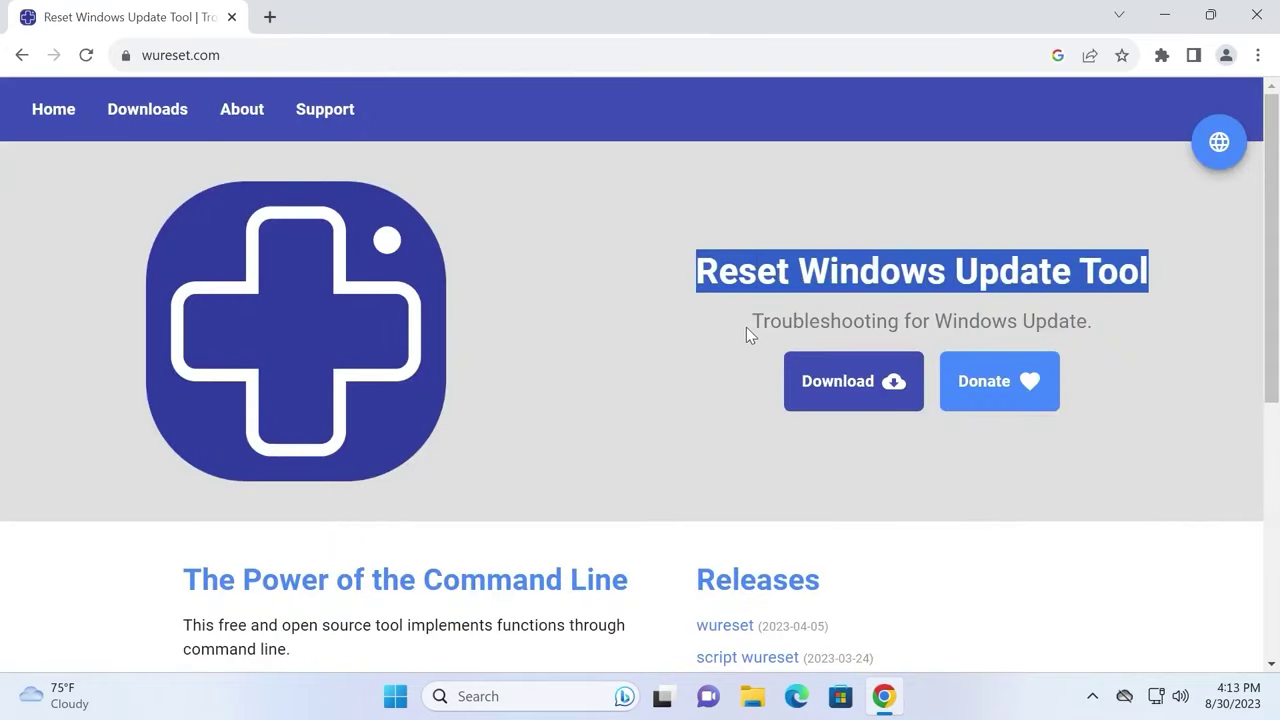
drag(749, 328, 1126, 308)
scroll(149, 263, down, 3)
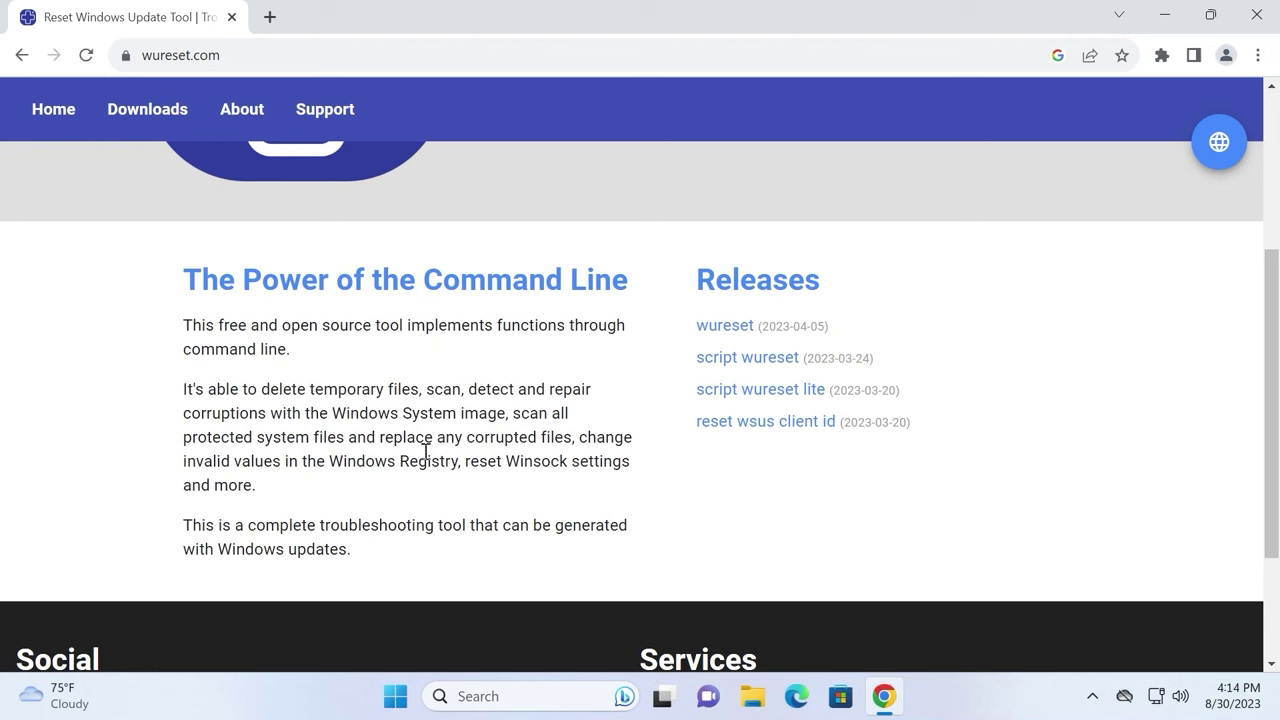
drag(579, 438, 460, 462)
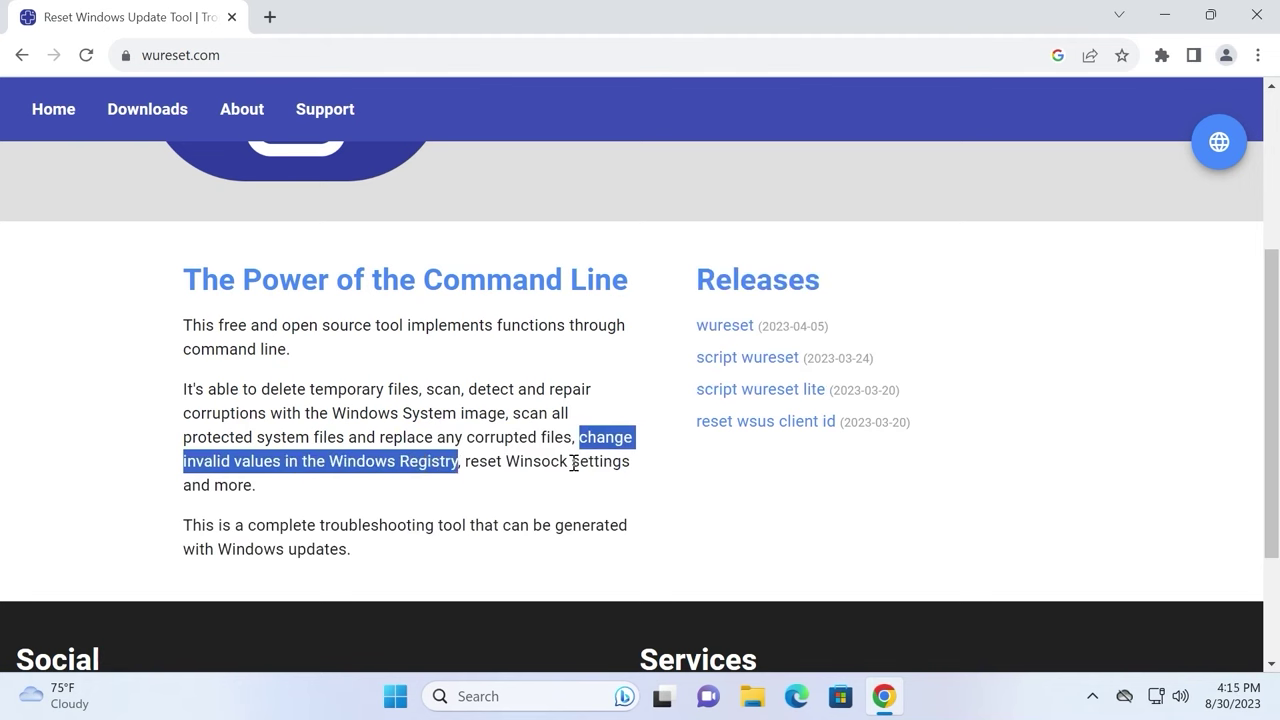
scroll(352, 458, down, 1)
drag(183, 426, 432, 462)
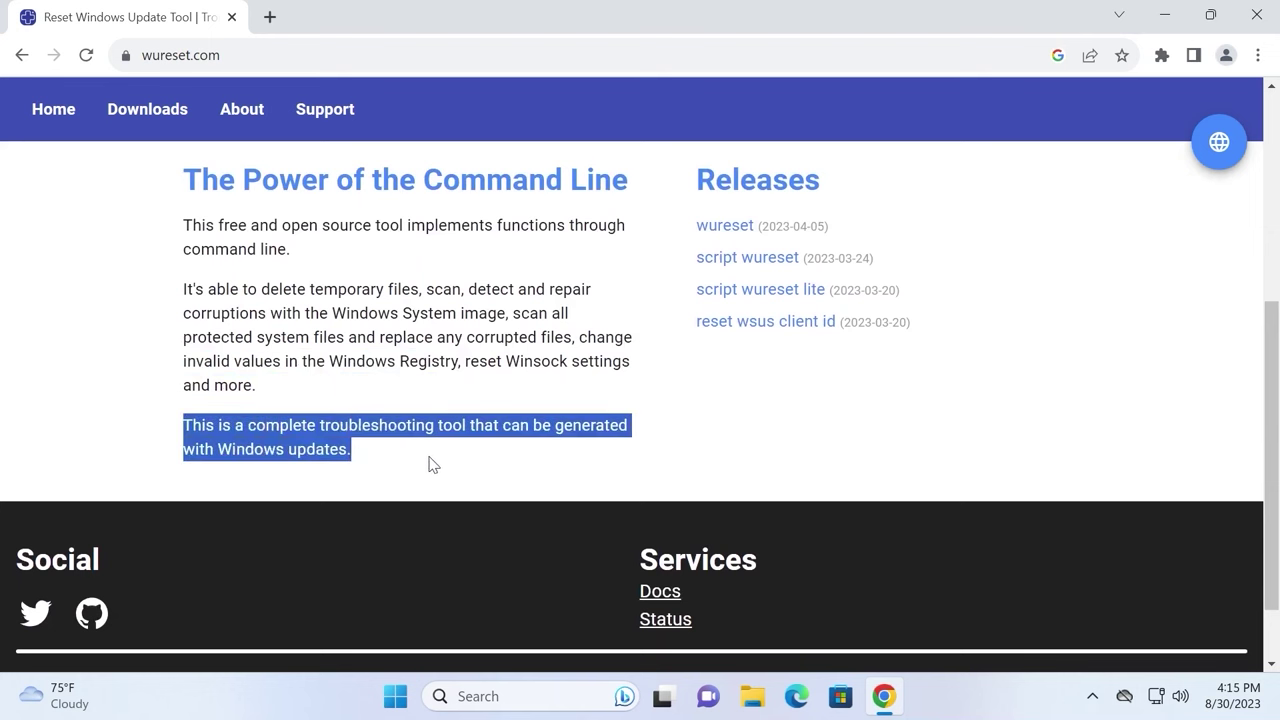
click(420, 420)
scroll(457, 415, up, 1)
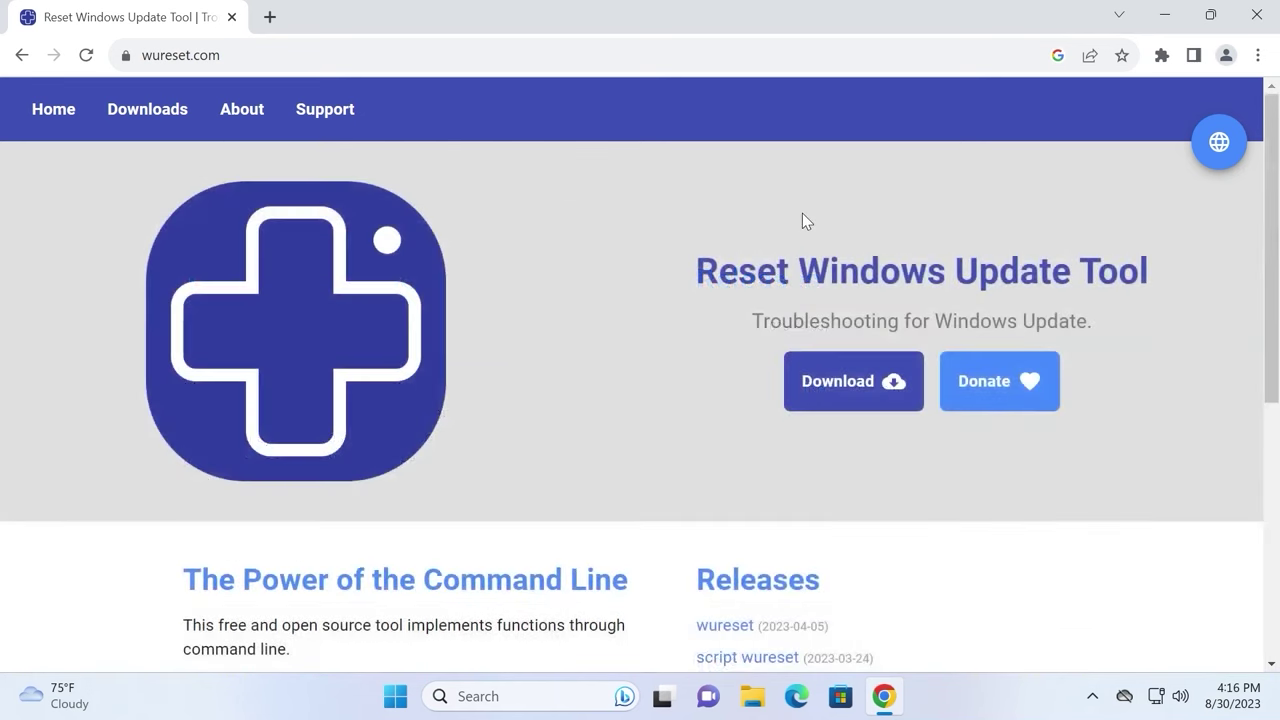
Step: Go to the site's downloads page and download the recommended Reset Windows Update Tool - Portable v11.1.0
click(852, 392)
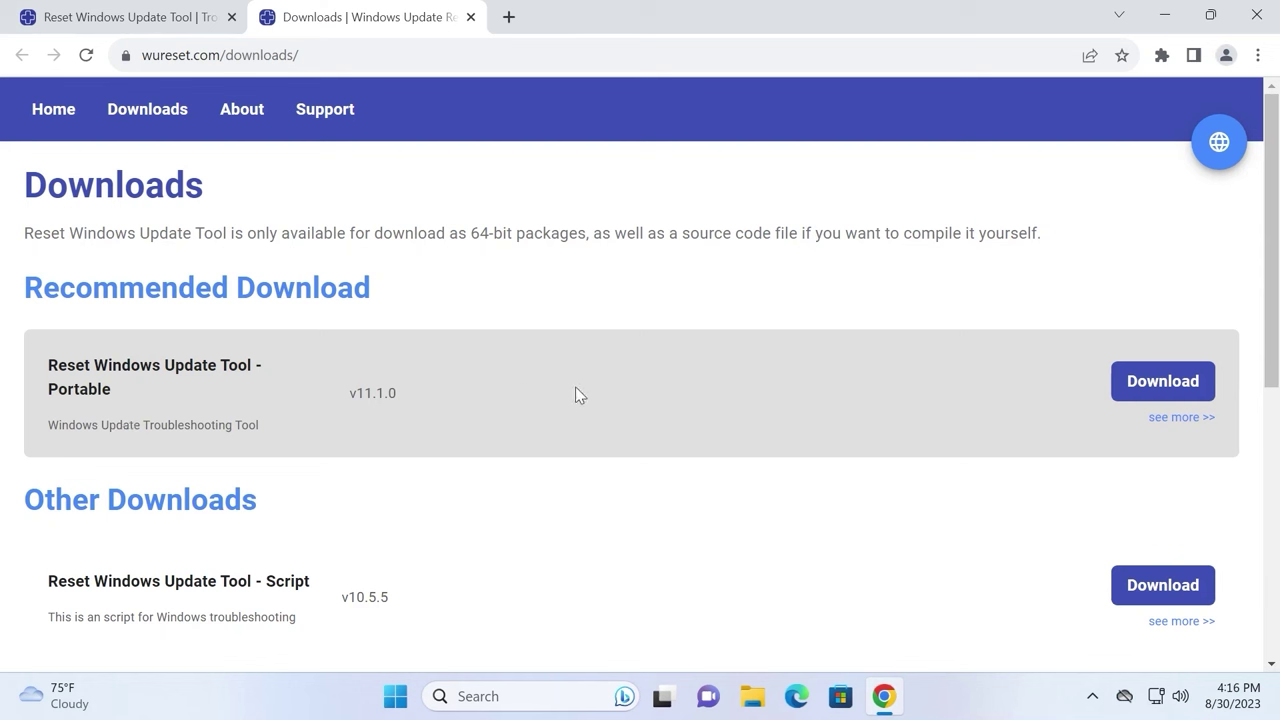
click(1158, 381)
drag(357, 394, 407, 400)
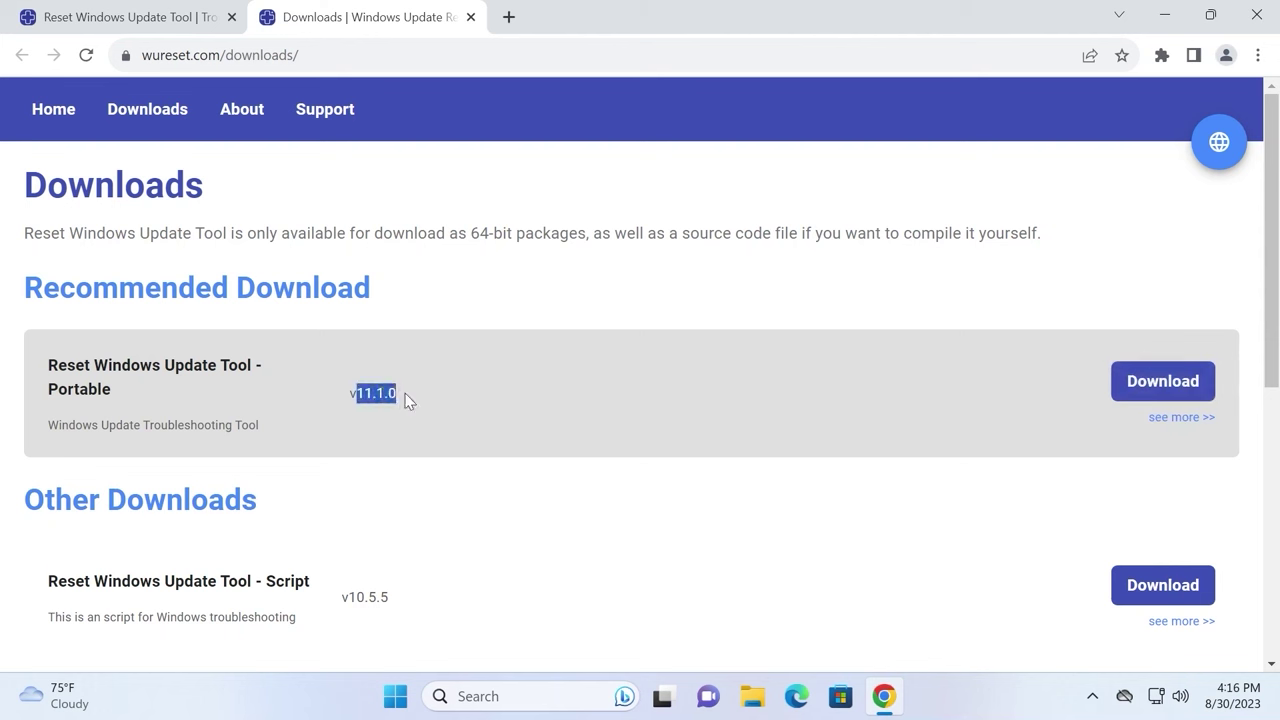
click(1175, 388)
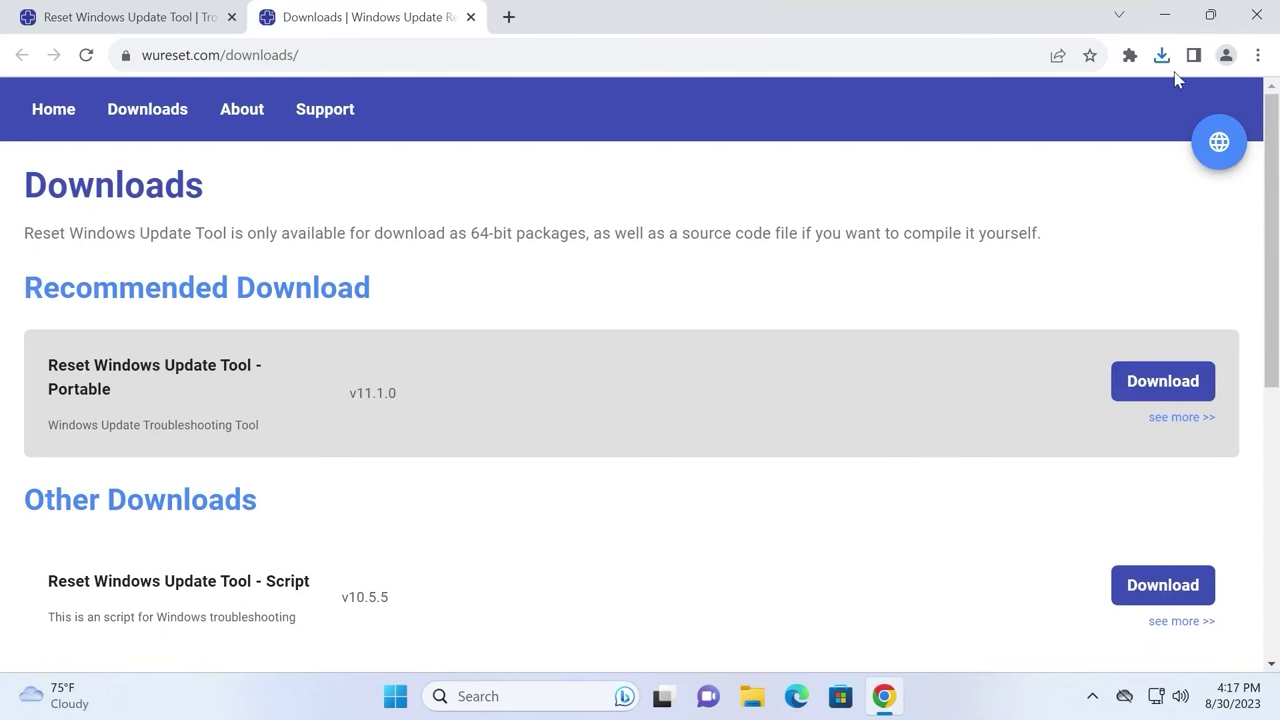
Step: Show the newly downloaded Portable (1).zip in its folder and close Chrome
click(1162, 57)
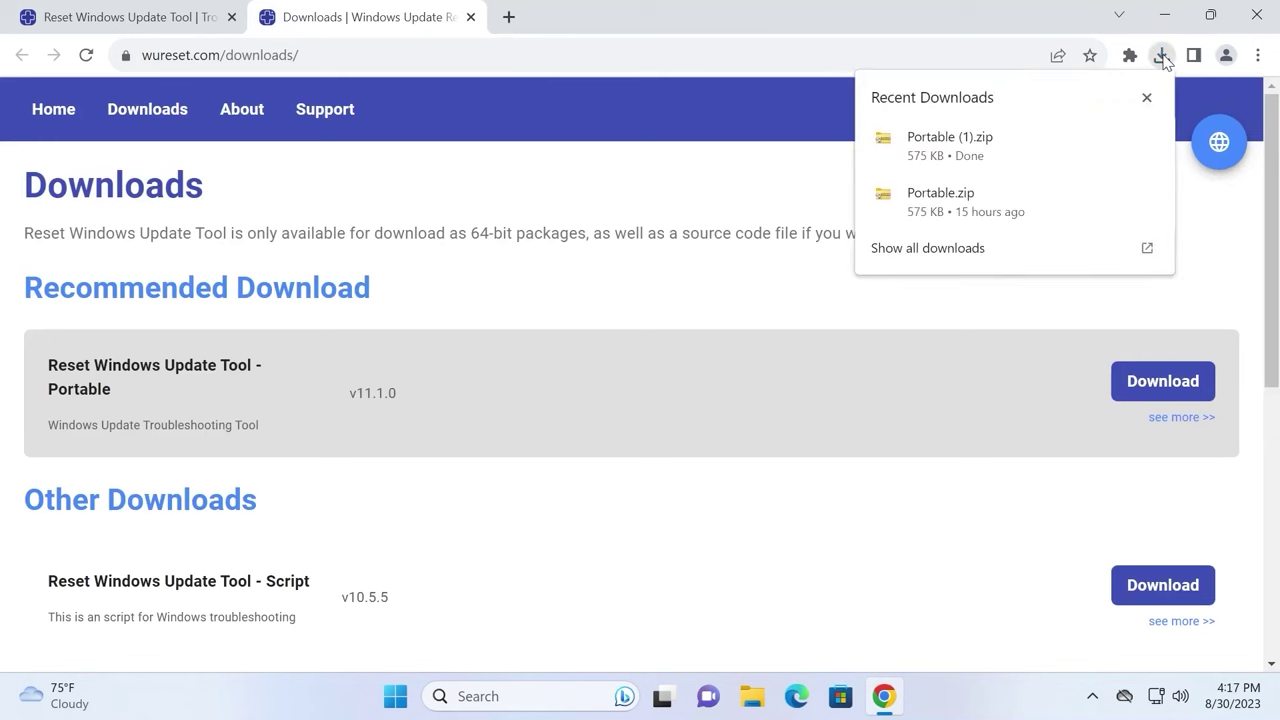
mouse_move(1114, 138)
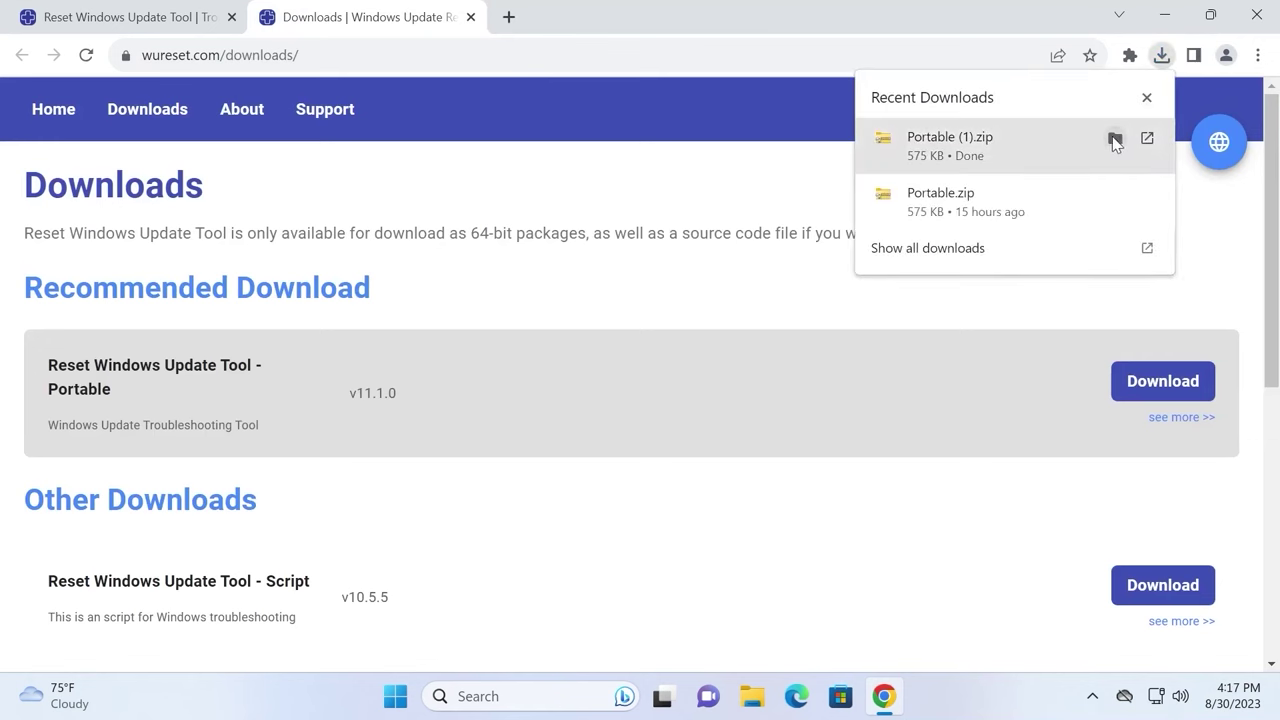
click(1115, 139)
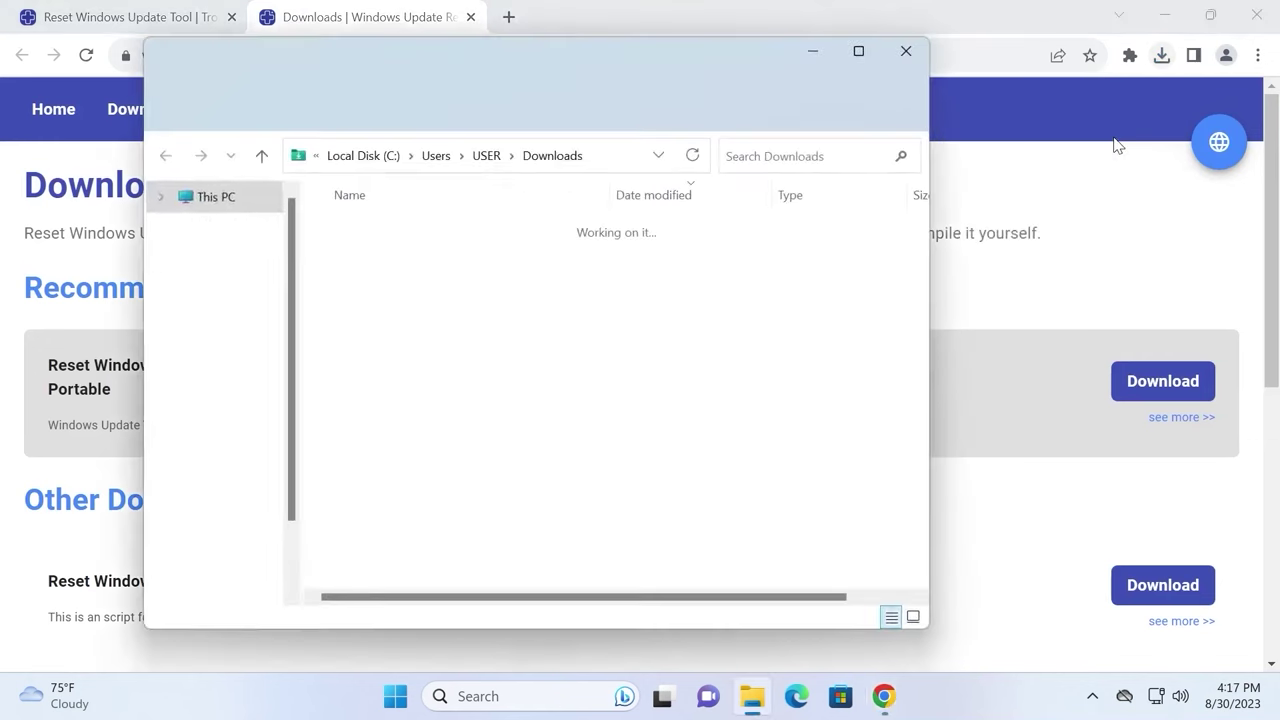
click(1257, 10)
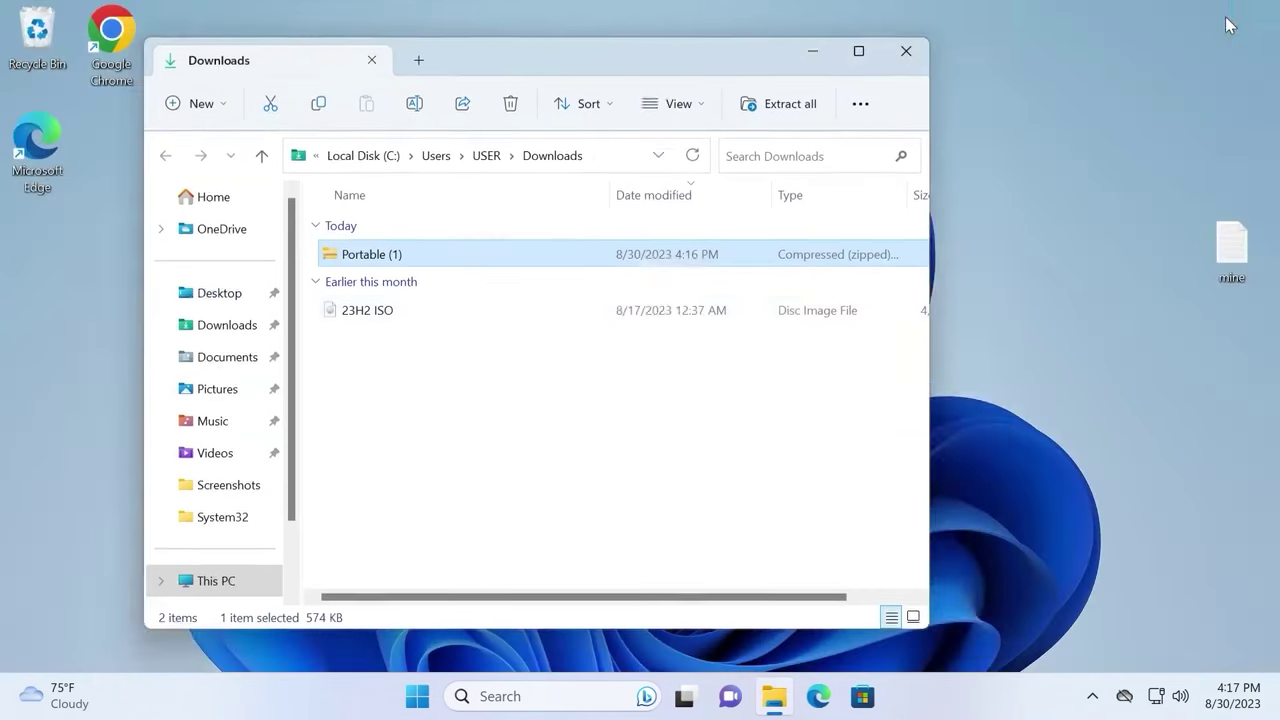
Step: Extract the Portable (1) archive to the suggested C:\Users\USER\Downloads\Portable (1) folder
right_click(414, 259)
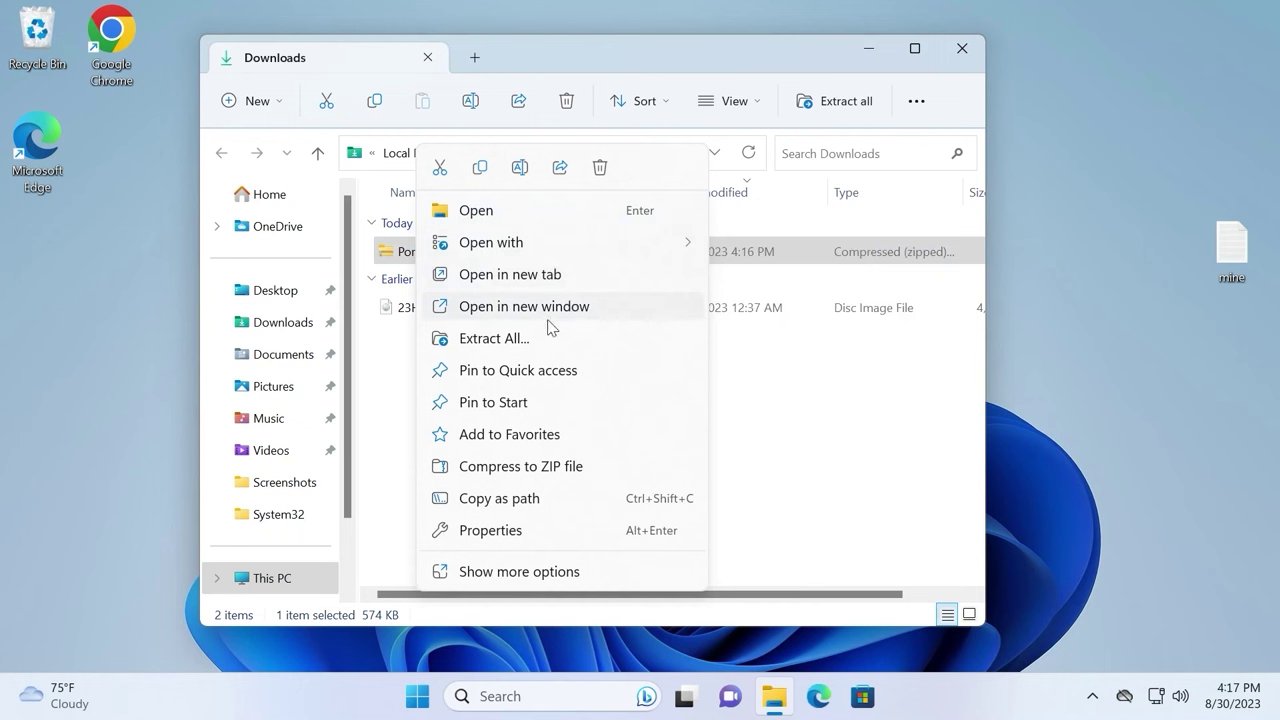
click(497, 340)
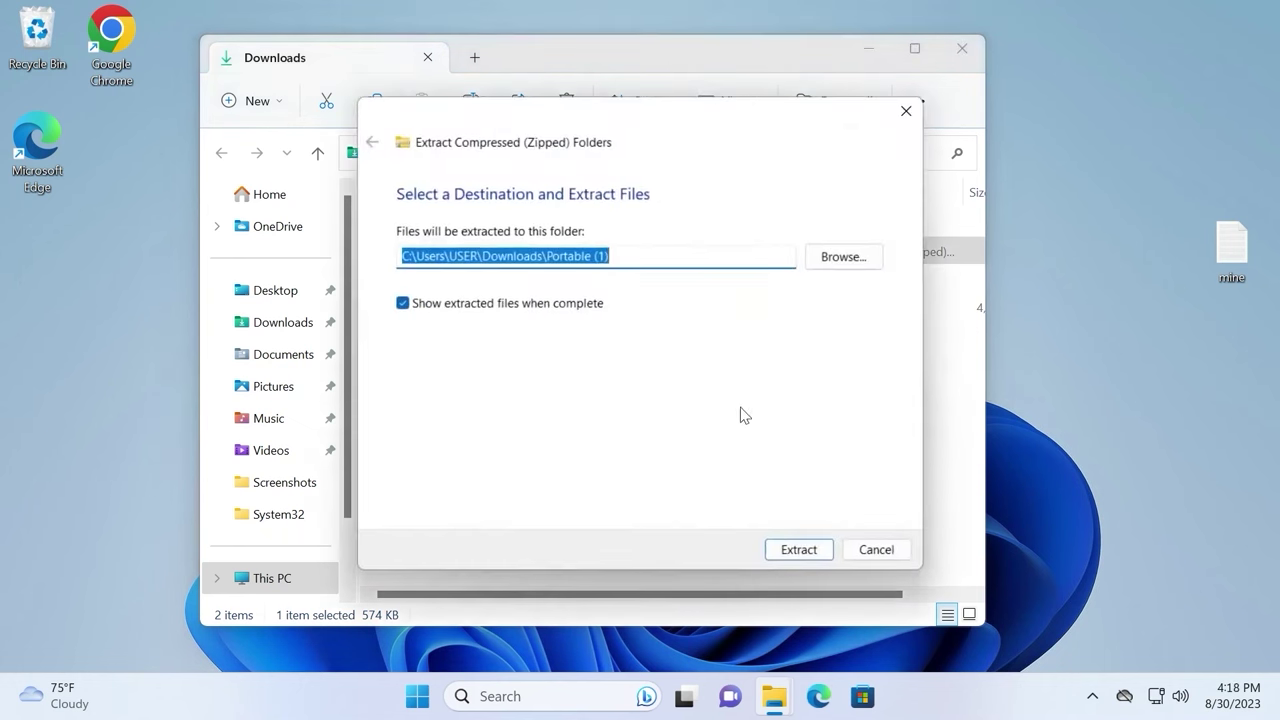
click(815, 545)
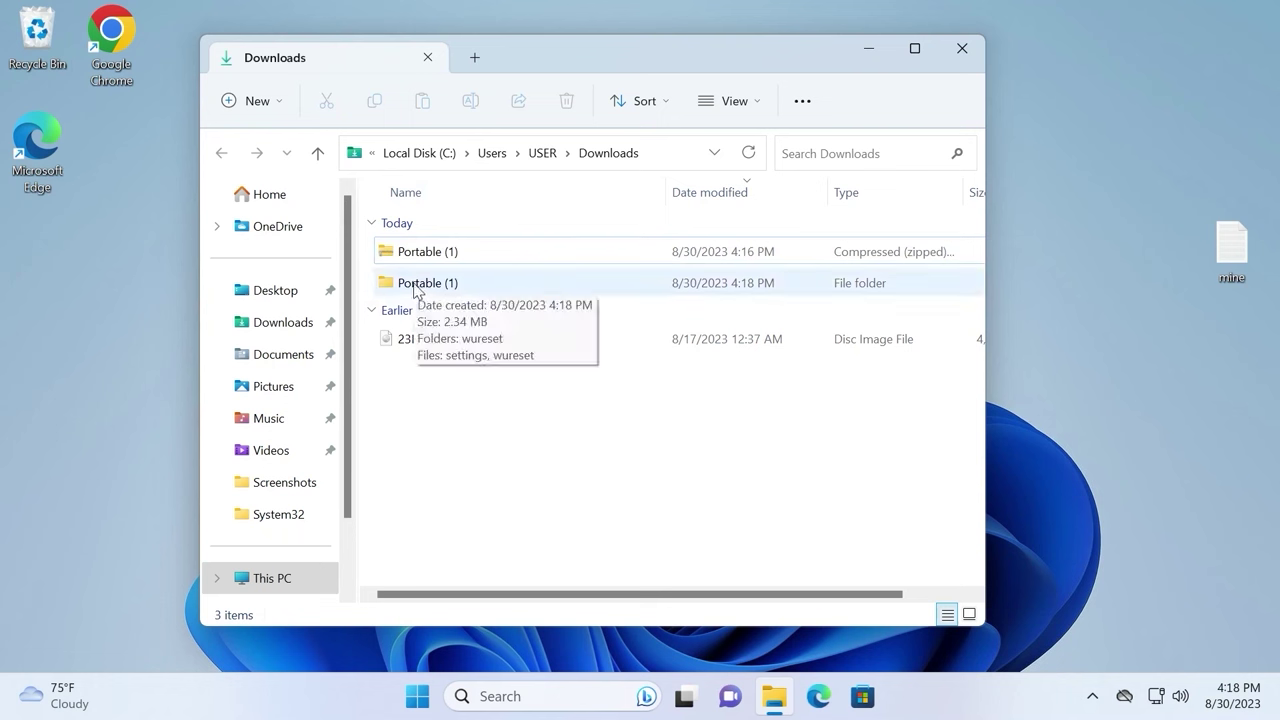
Step: Open the extracted Portable (1) folder, run the wureset application as administrator with permission granted, and maximize its window
double_click(414, 287)
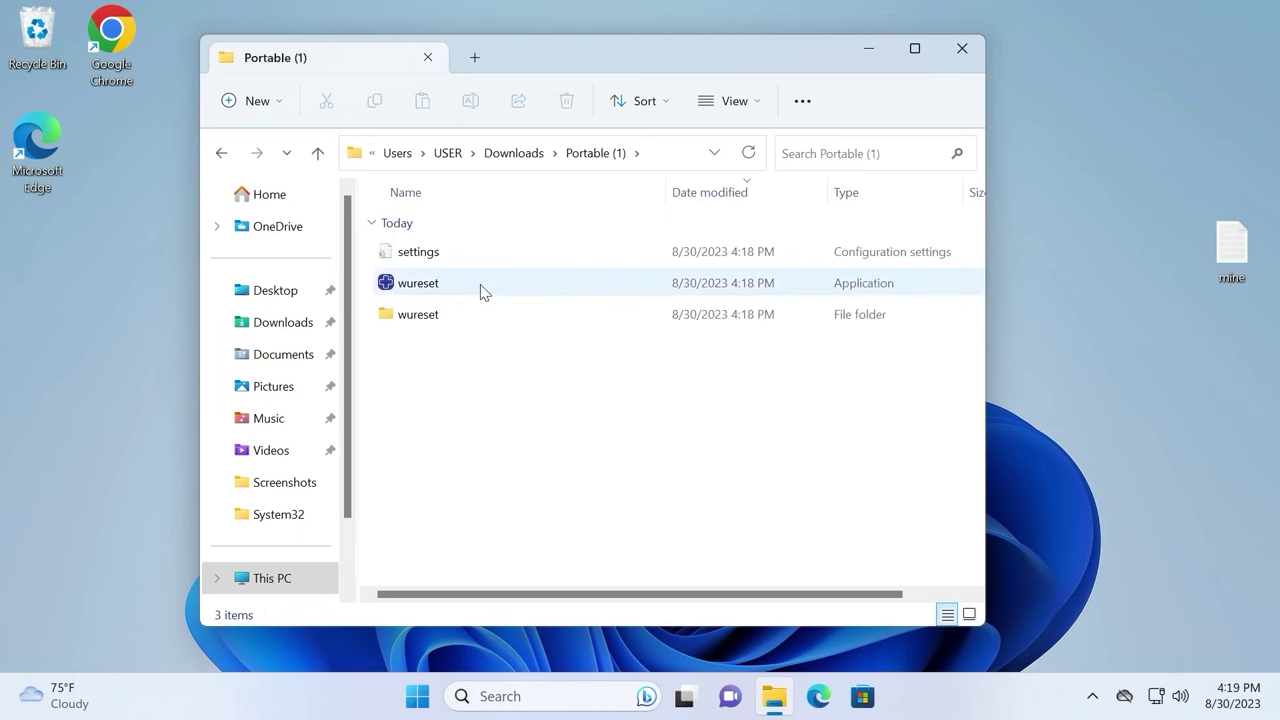
mouse_move(482, 290)
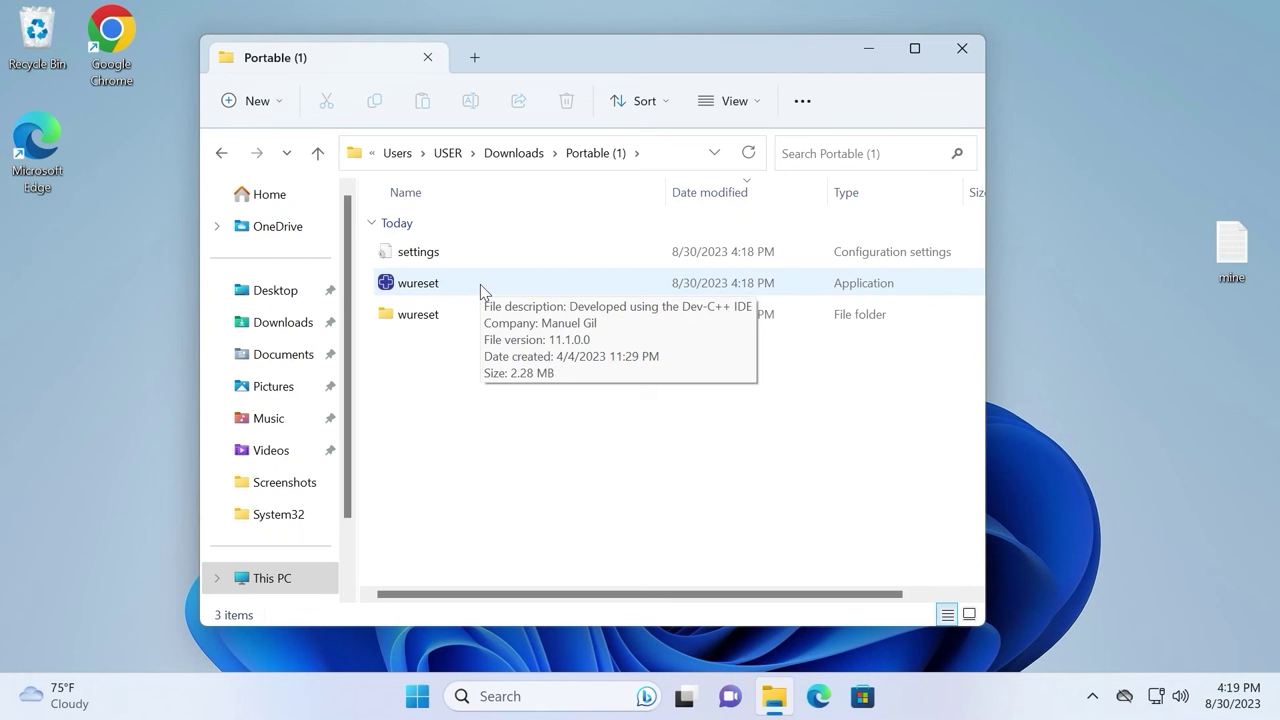
click(414, 288)
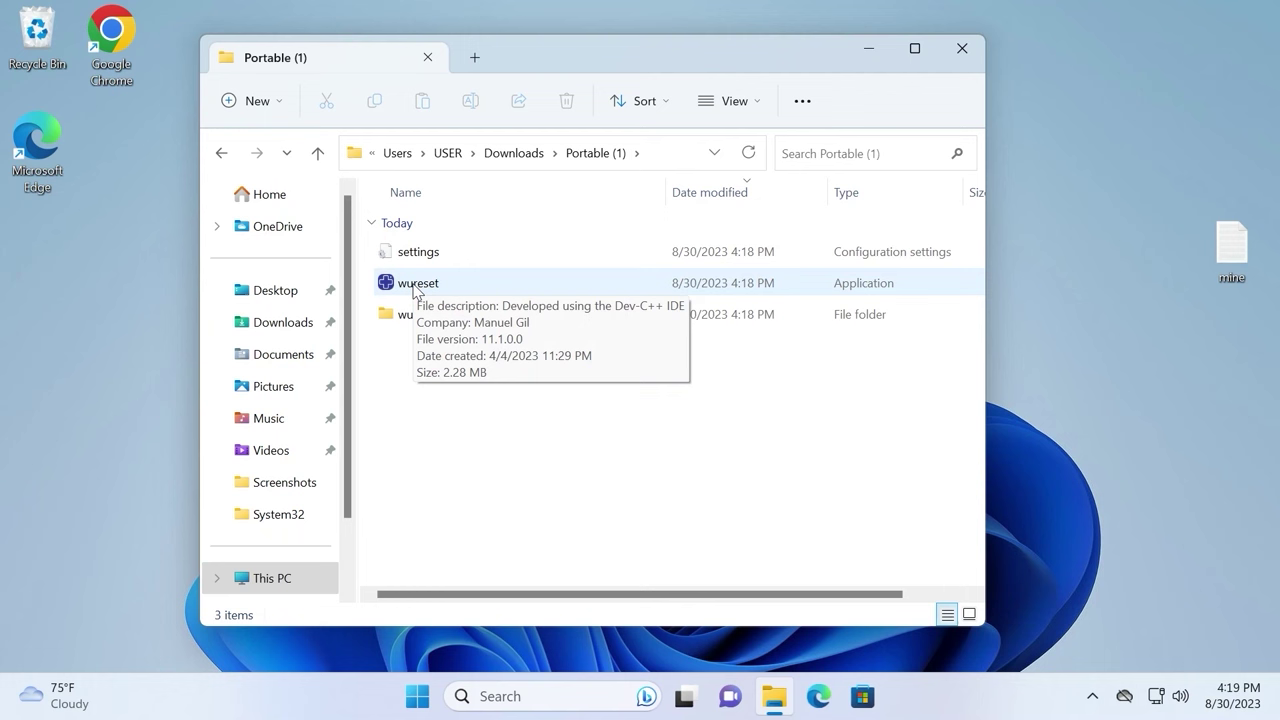
right_click(414, 288)
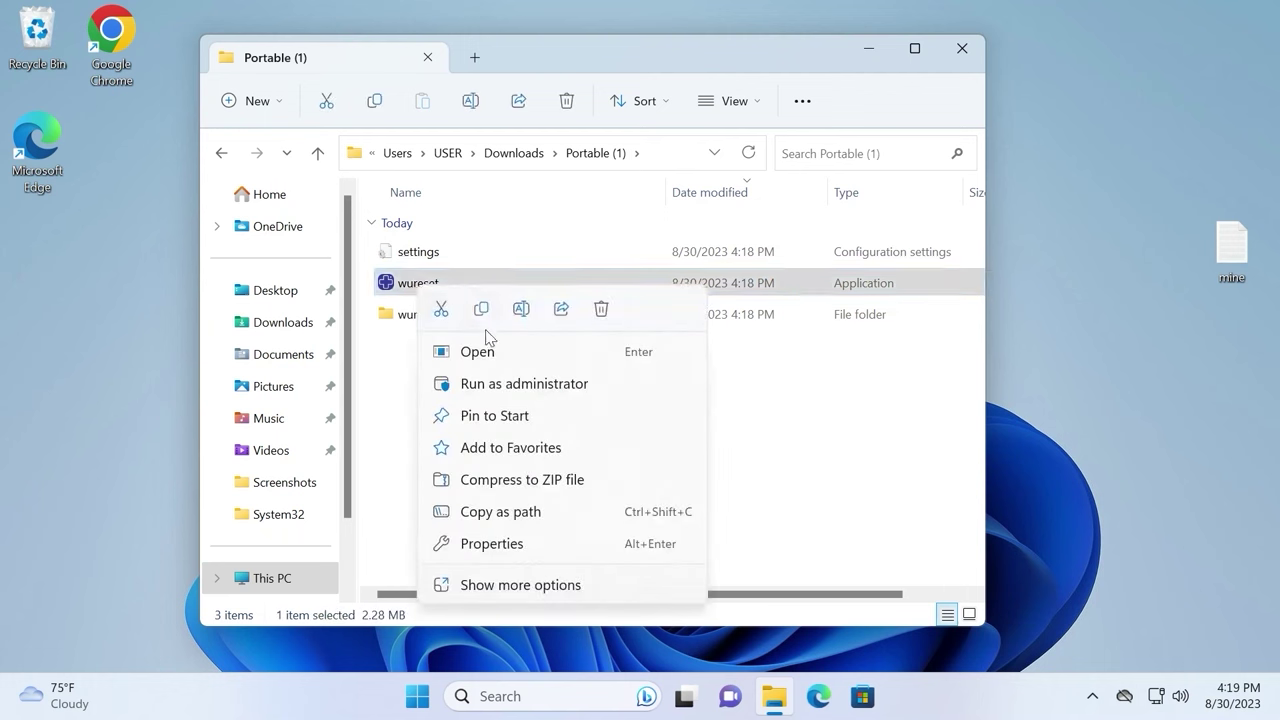
click(543, 386)
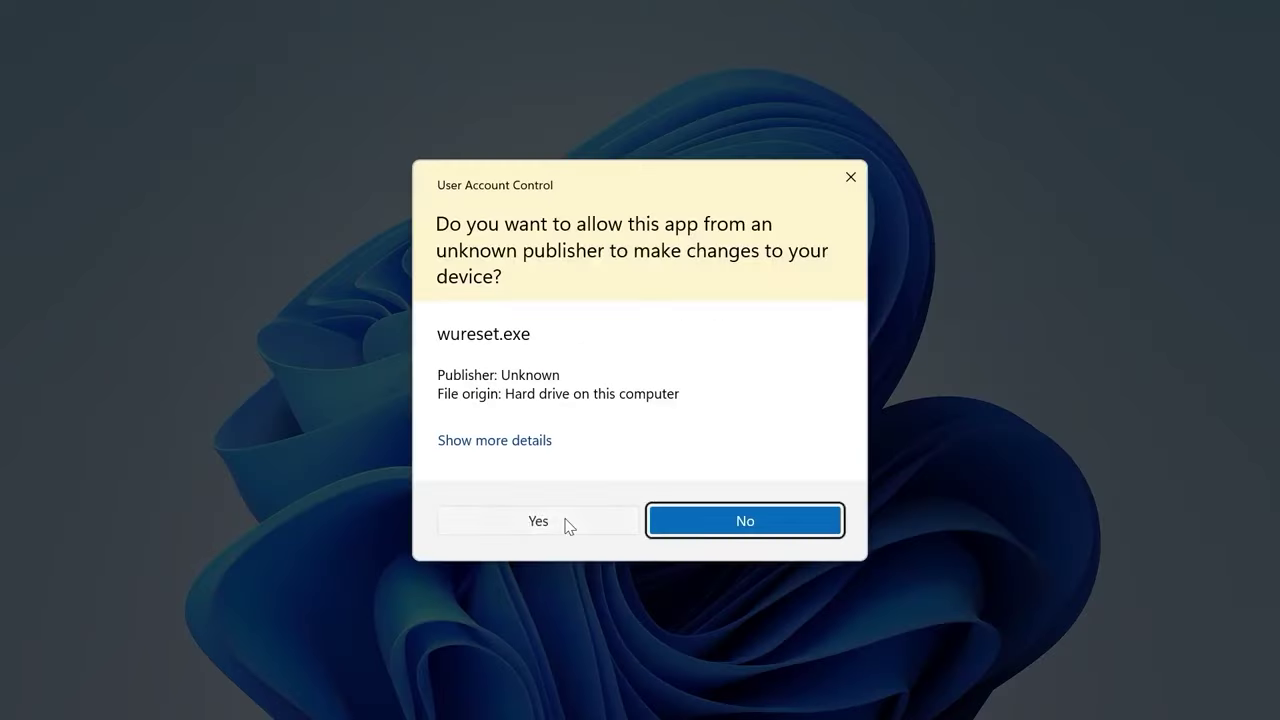
click(566, 524)
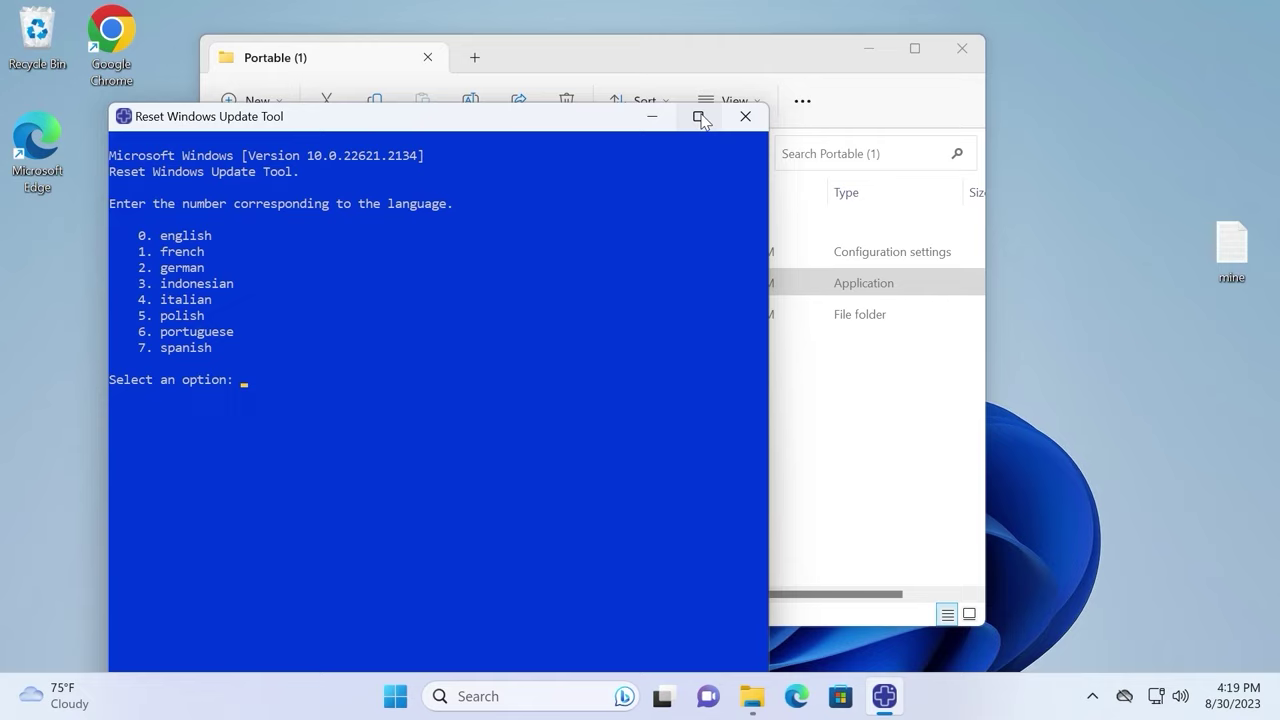
click(699, 117)
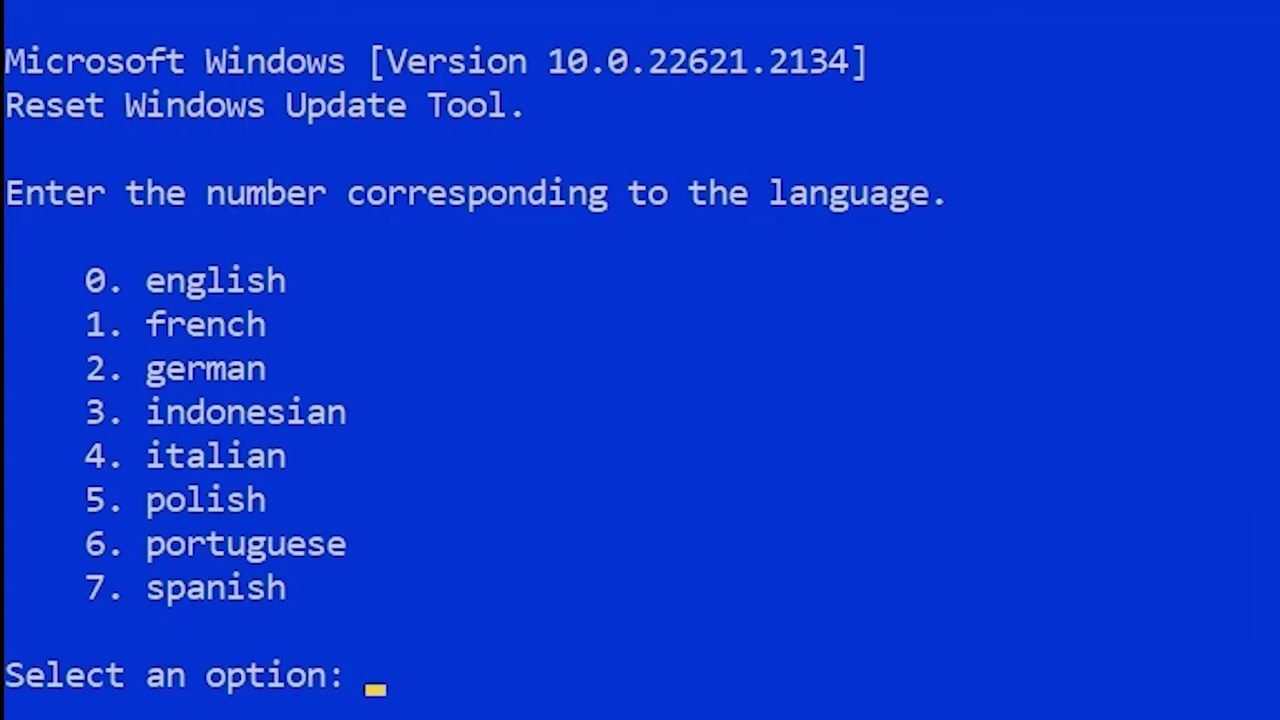
Step: Choose English (option 0) as the tool's language and accept its terms and conditions of use
text(0)
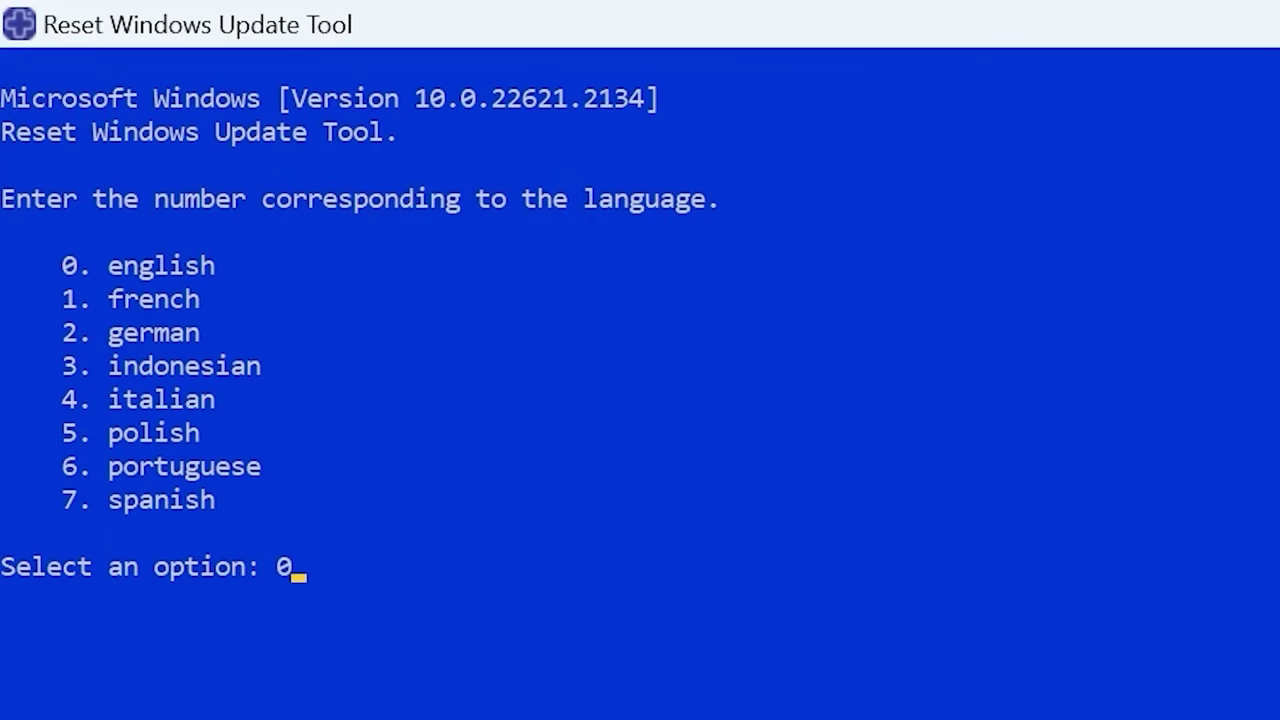
key(Return)
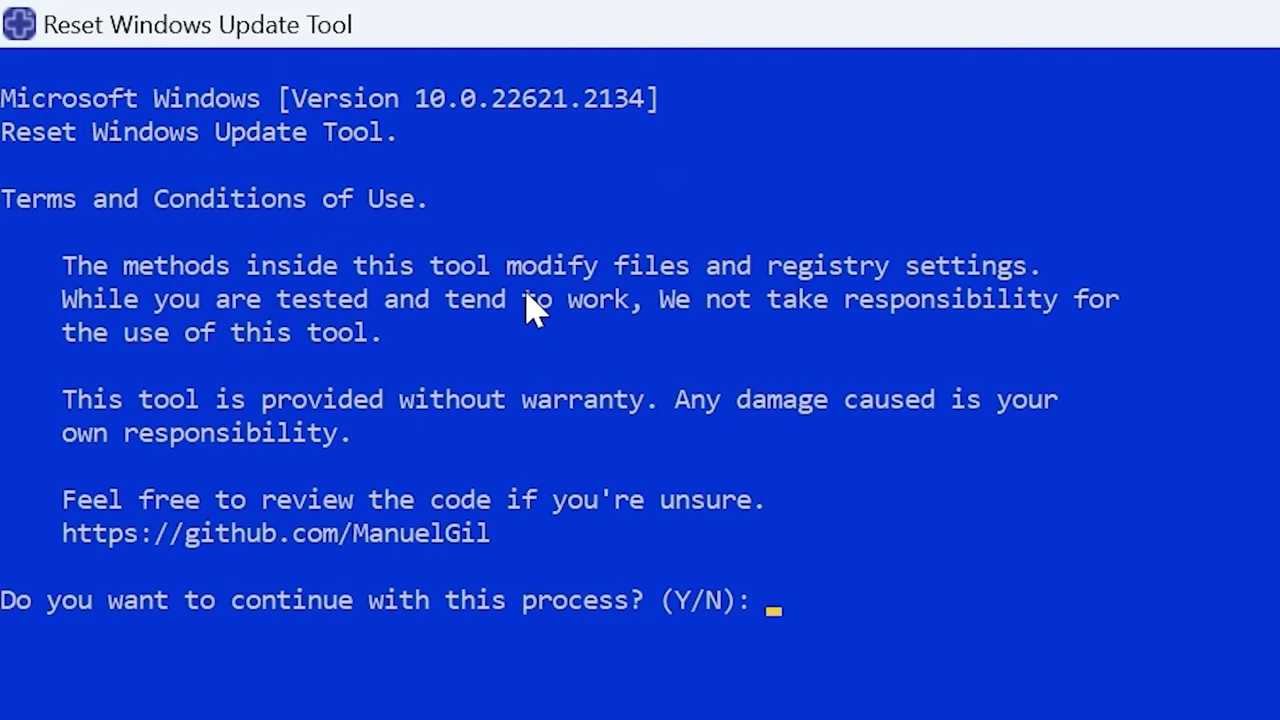
text(y)
key(Return)
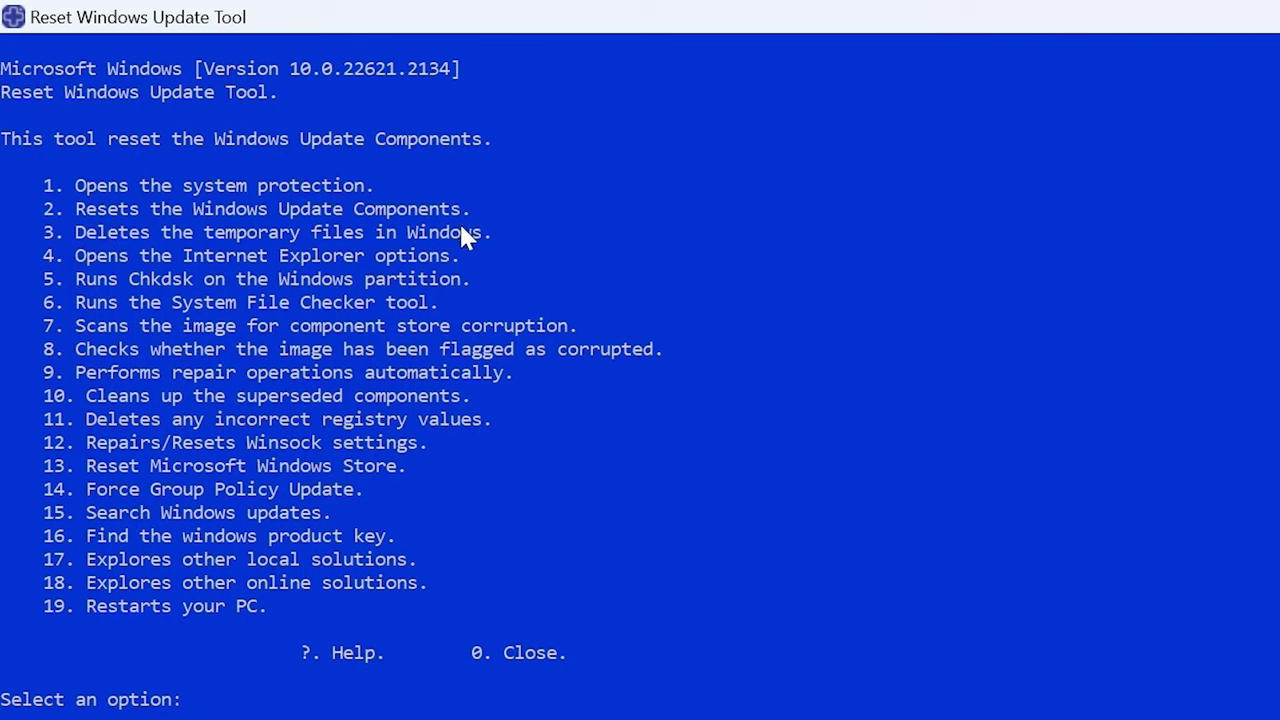
Step: Reset the Windows Update Components with option 2, agreeing to stop the dependent services, and return to the list of options
text(2)
key(Return)
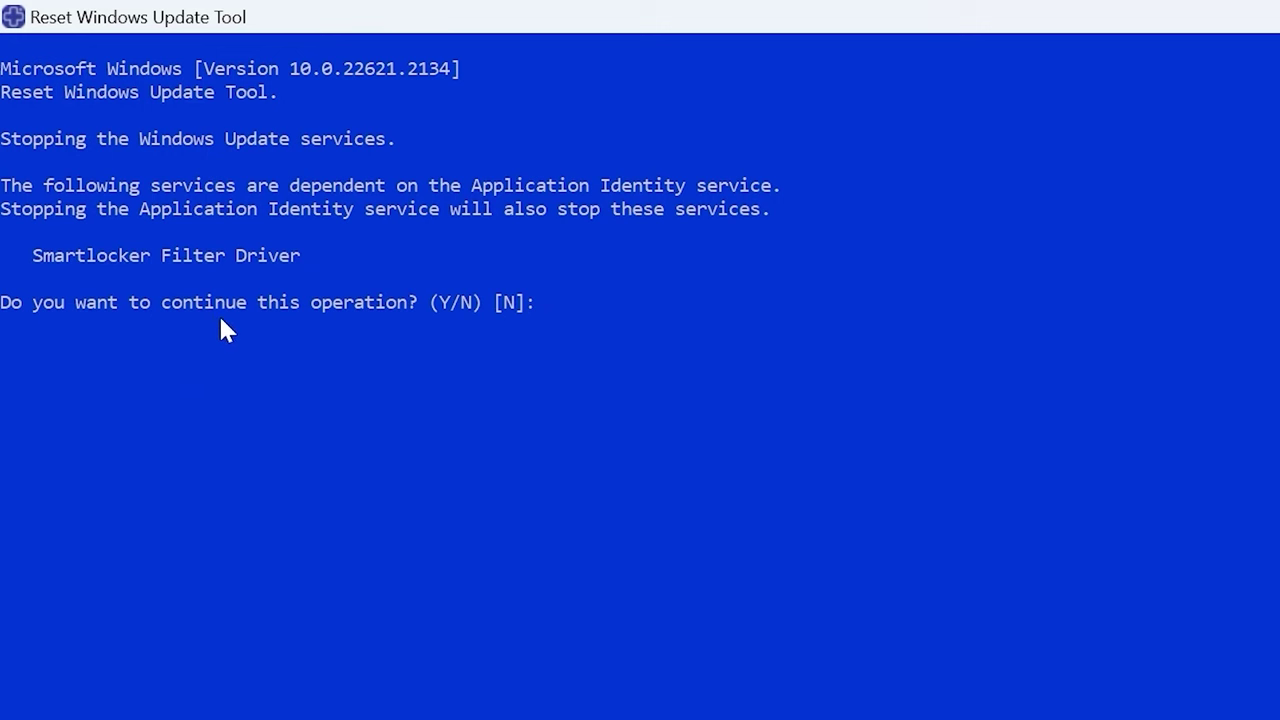
text(y)
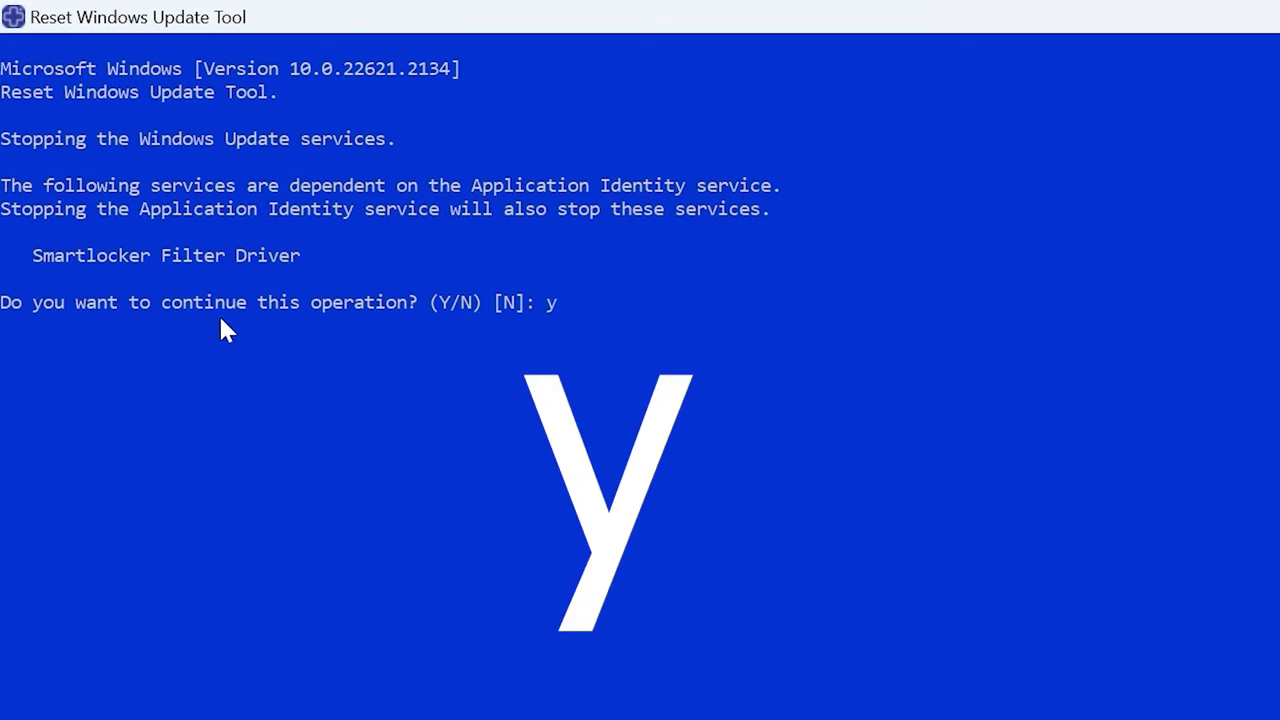
key(Return)
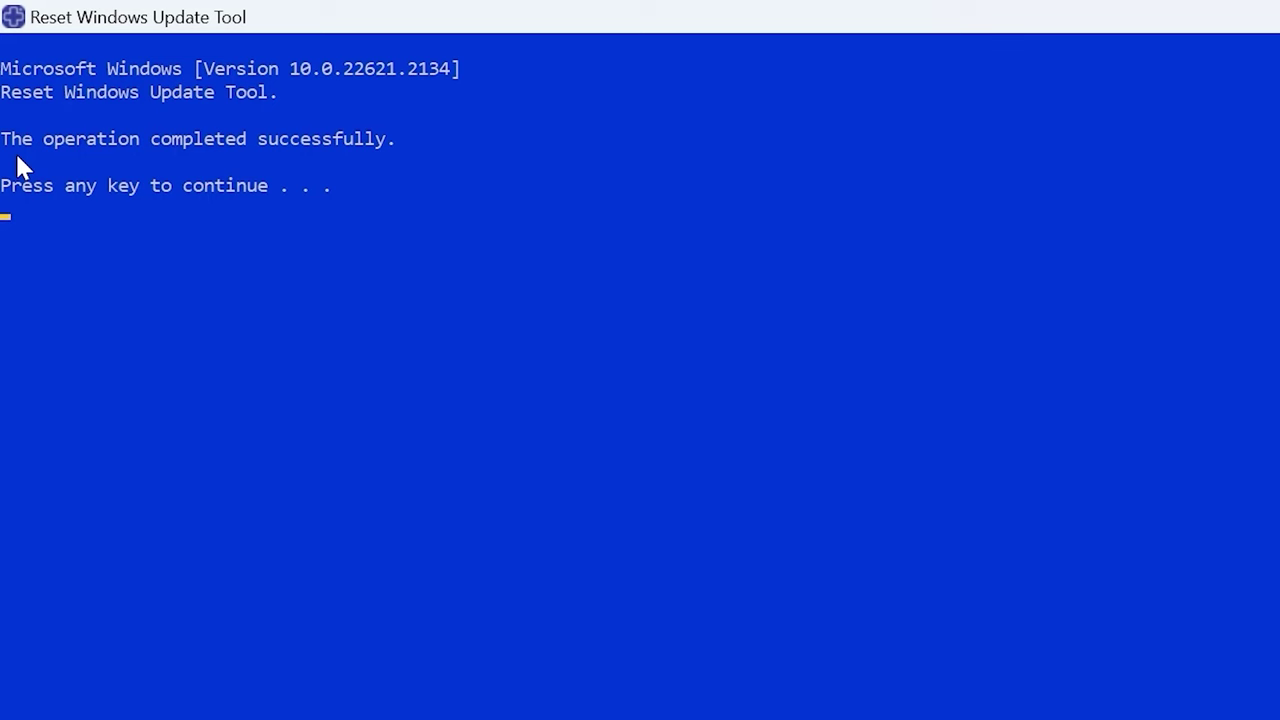
key(Return)
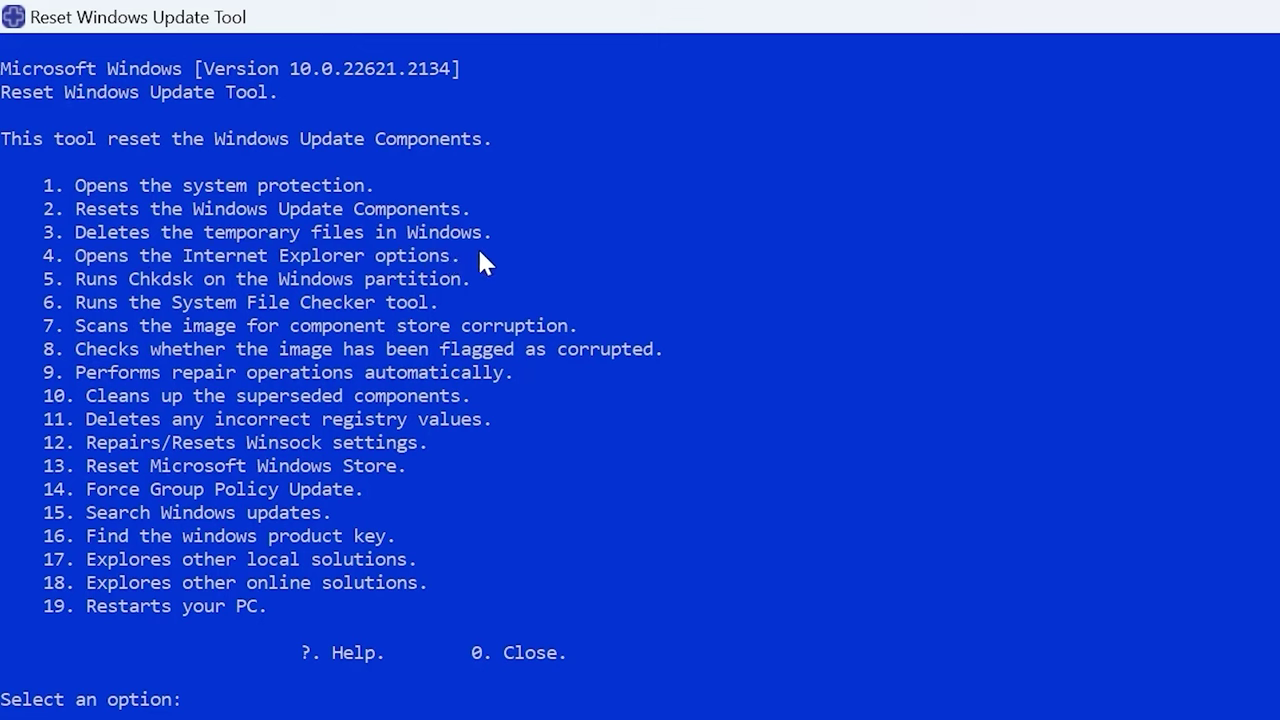
Step: Delete the temporary files in Windows with option 3 and run the System File Checker tool with option 6
text(3)
key(Return)
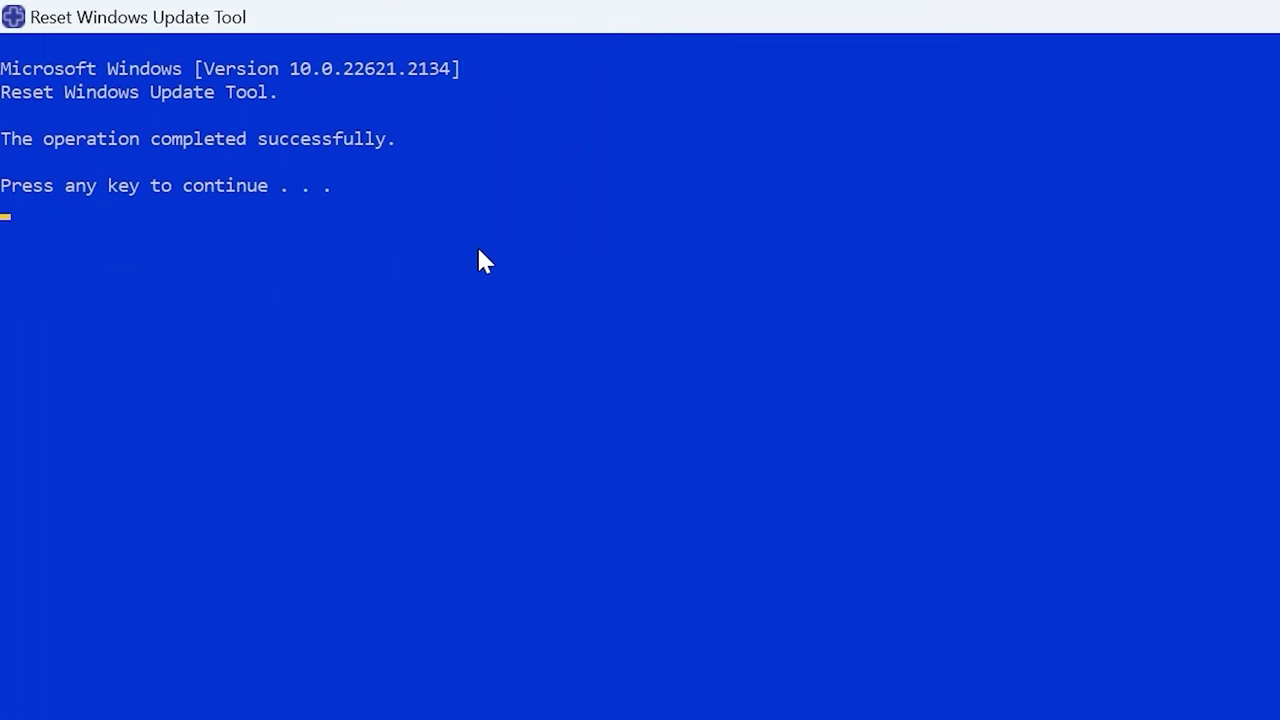
key(Return)
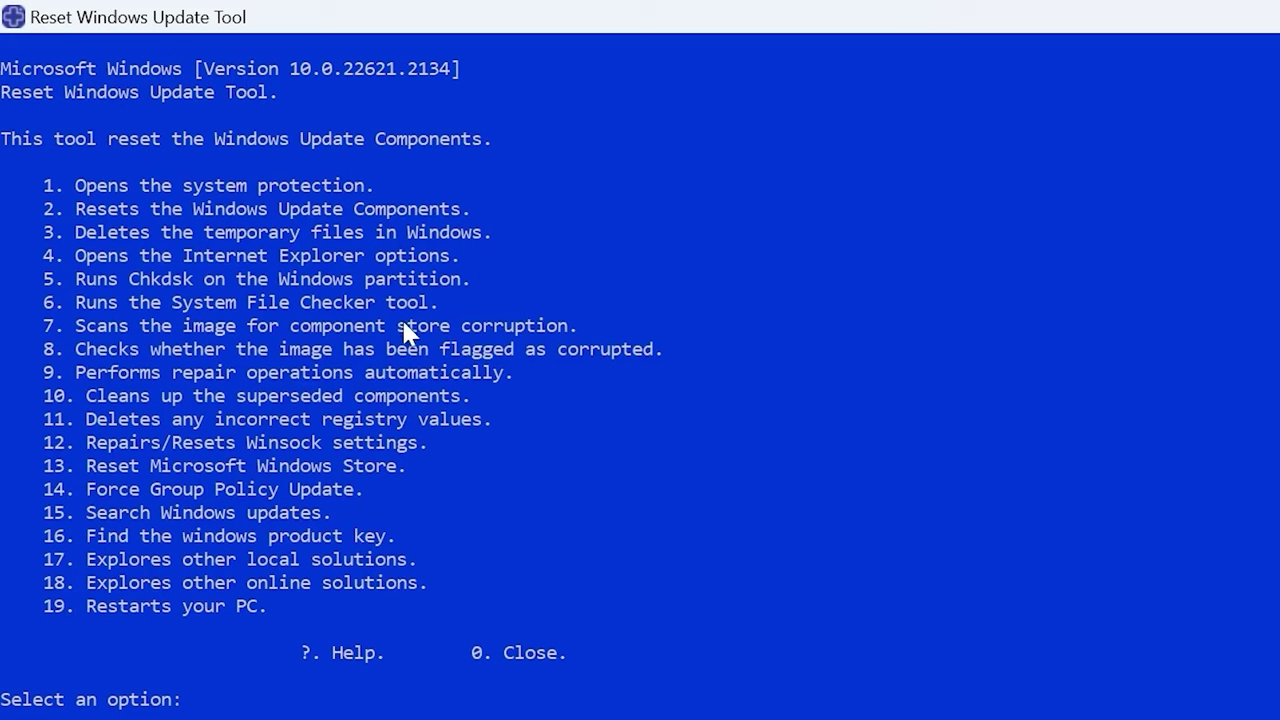
text(6)
key(Return)
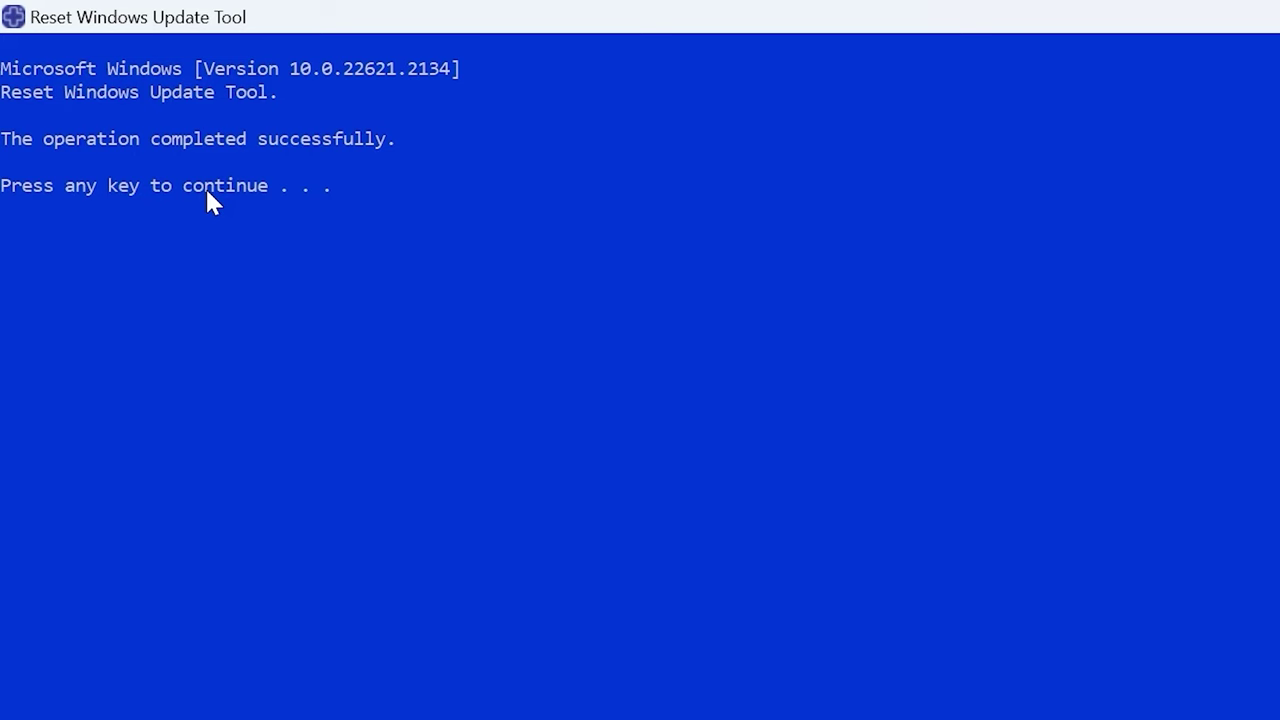
key(Return)
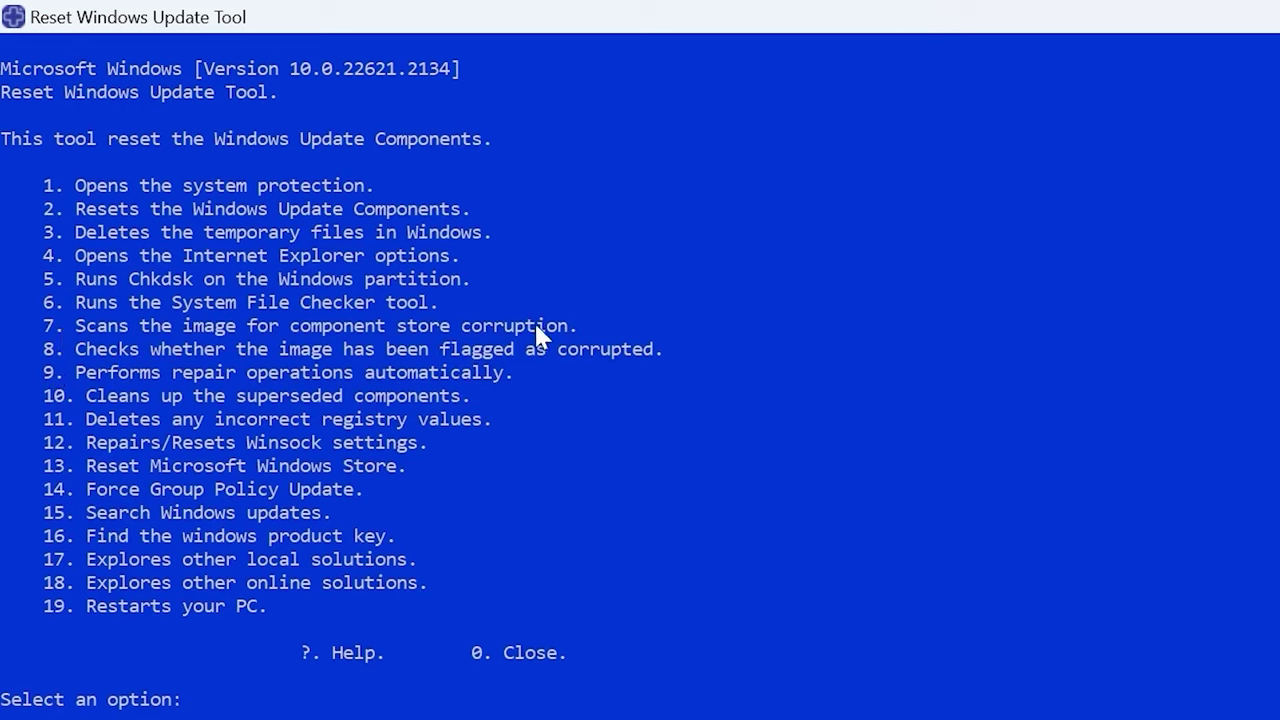
Step: Scan the image for component store corruption with option 7 and check whether it has been flagged as corrupted with option 8
text(7)
key(Return)
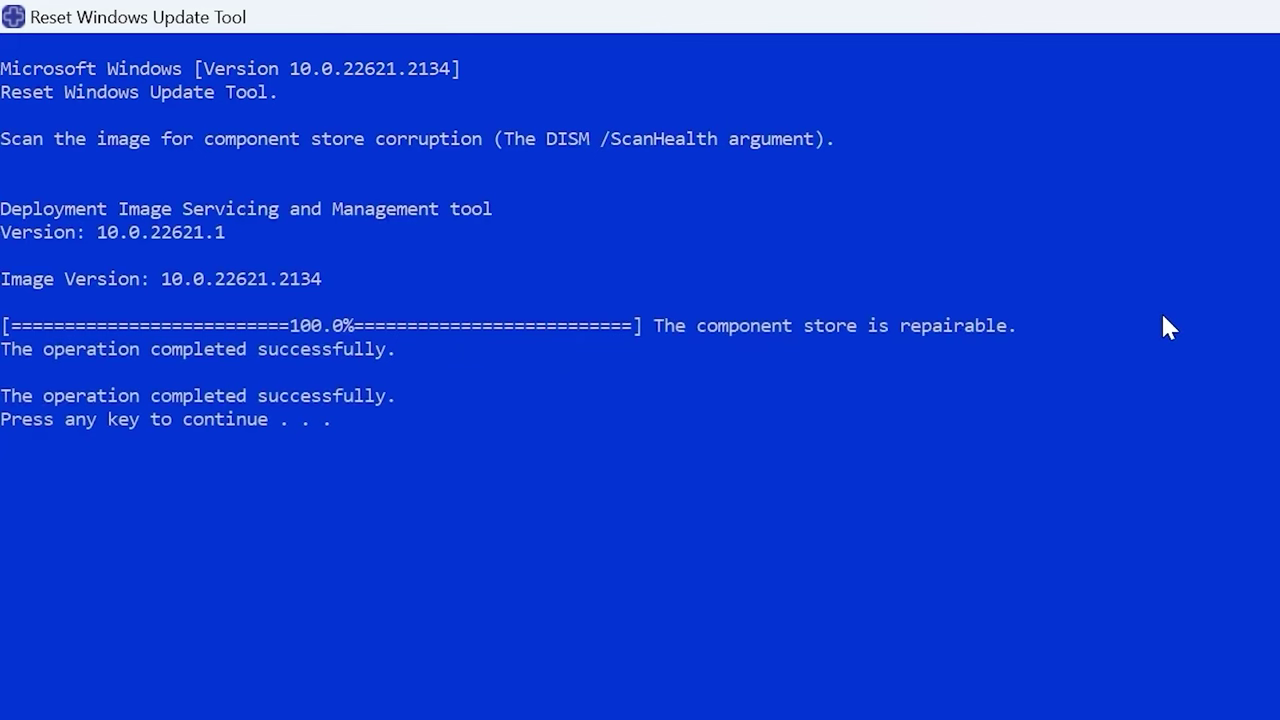
key(Return)
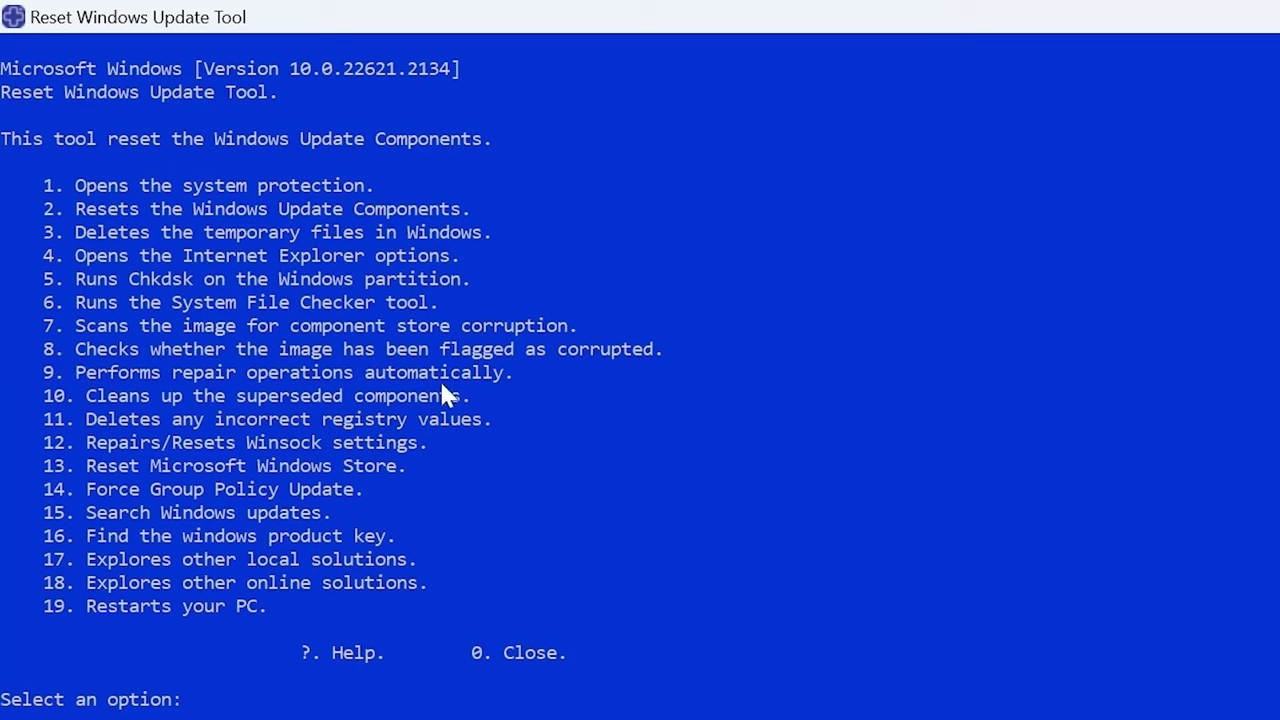
text(8)
key(Return)
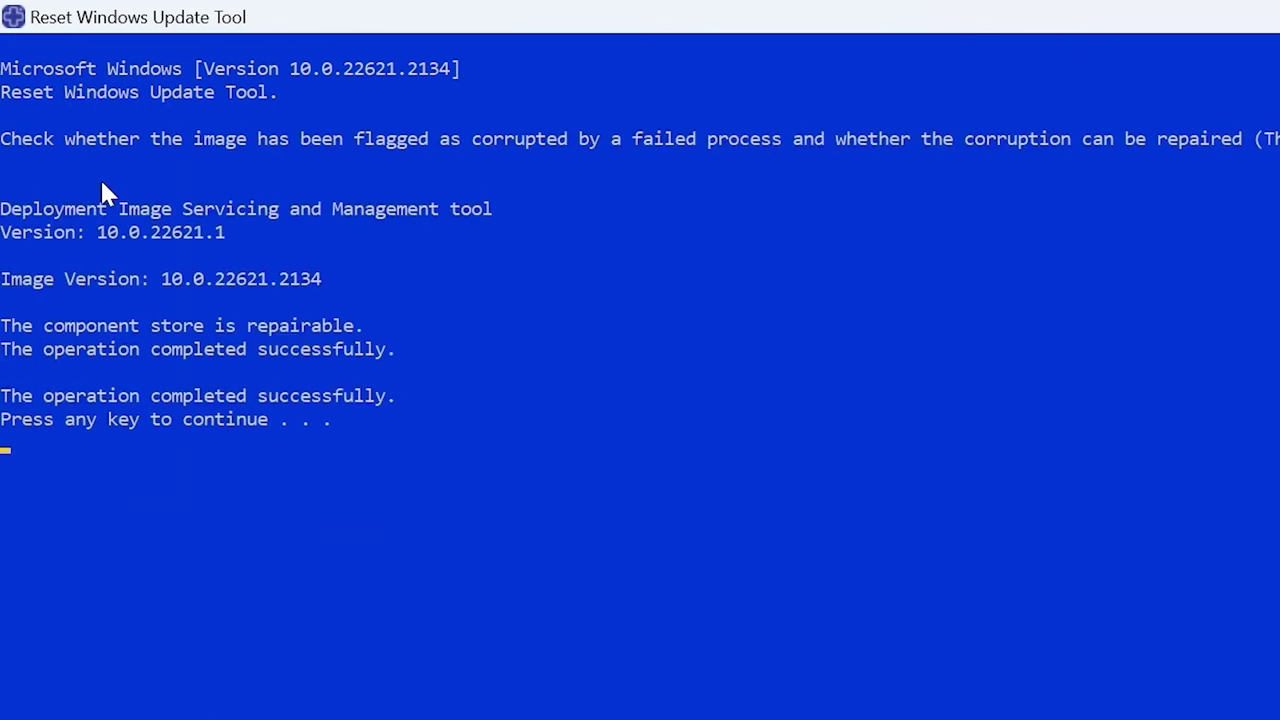
key(Return)
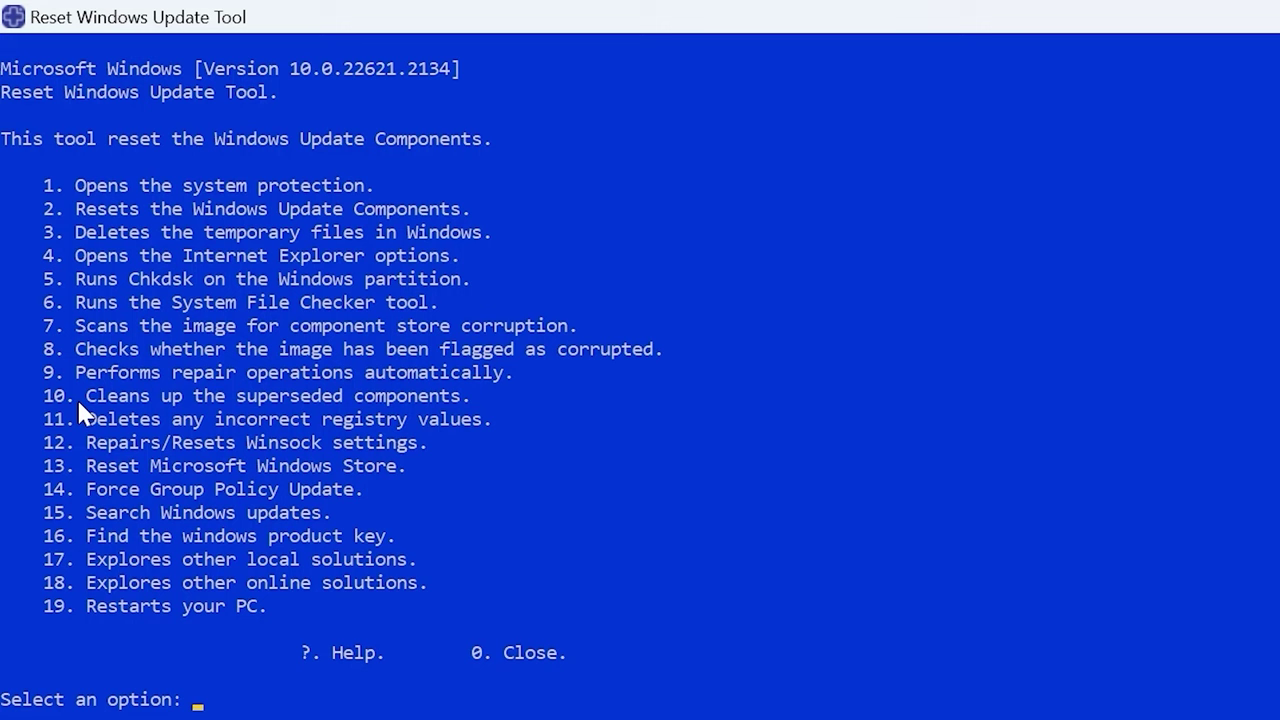
Step: Clean up the superseded components with option 10 and delete any incorrect registry values with option 11
text(10)
key(Return)
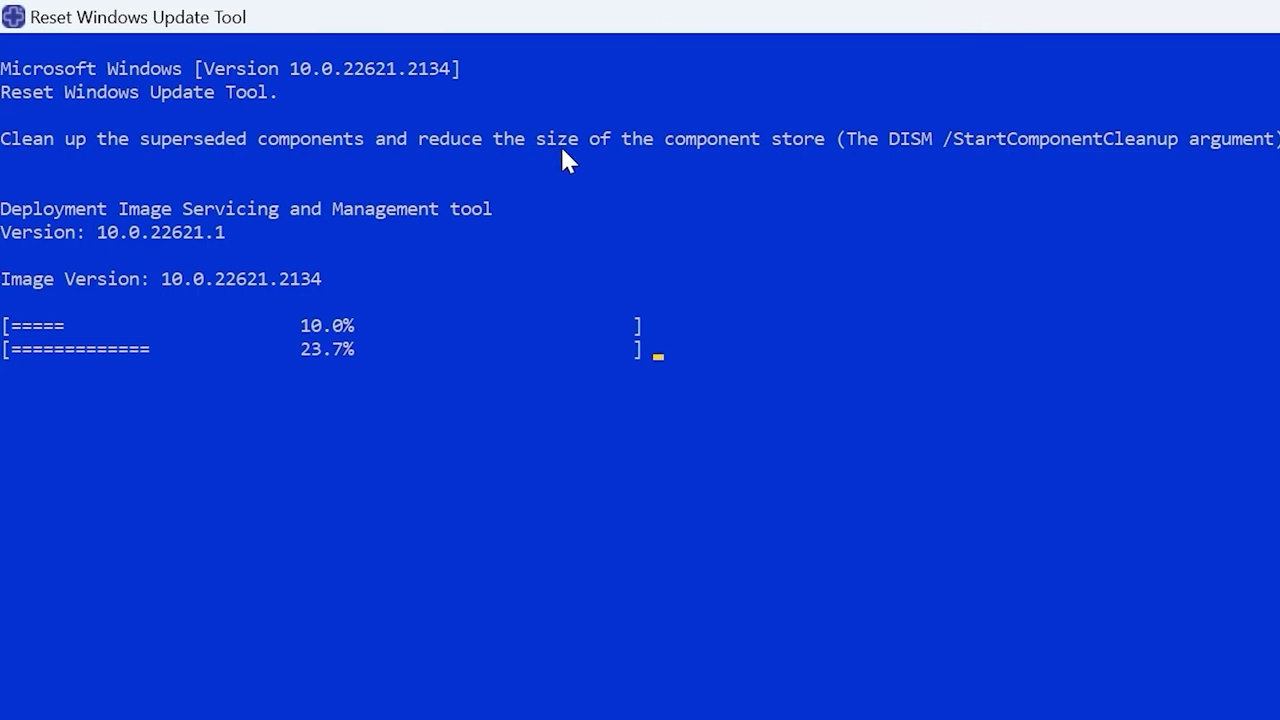
key(Return)
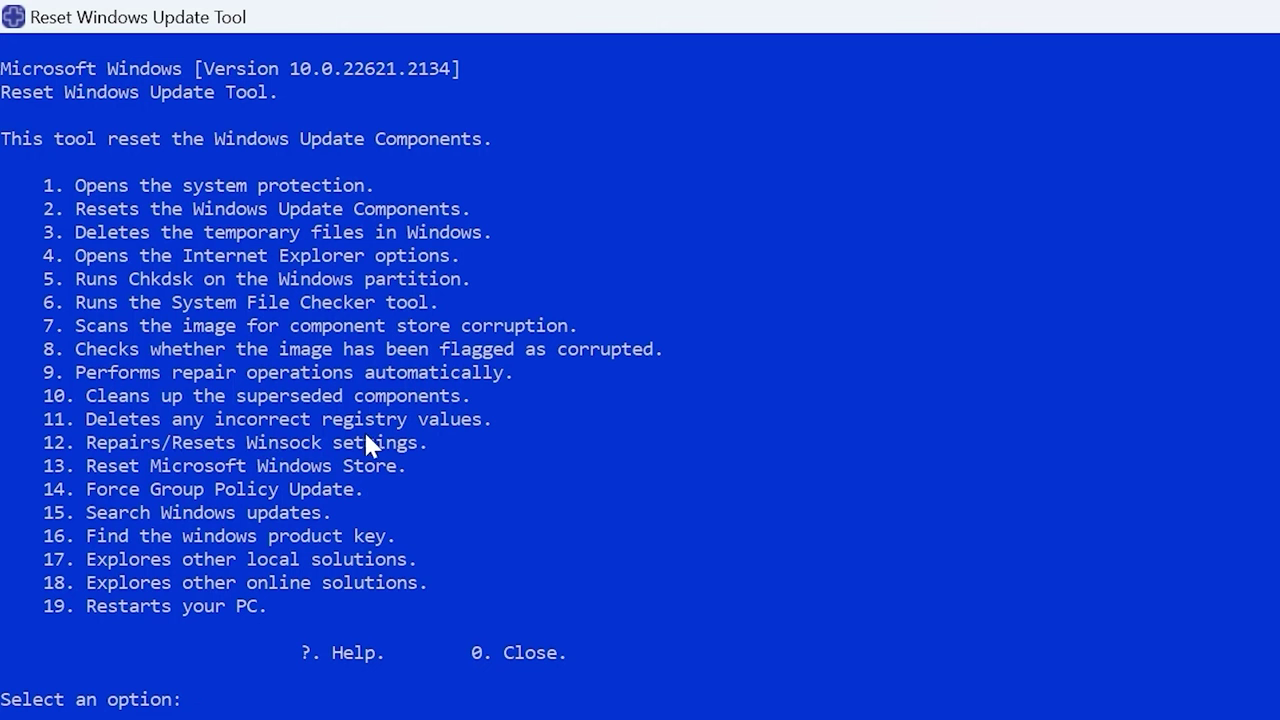
text(11)
key(Return)
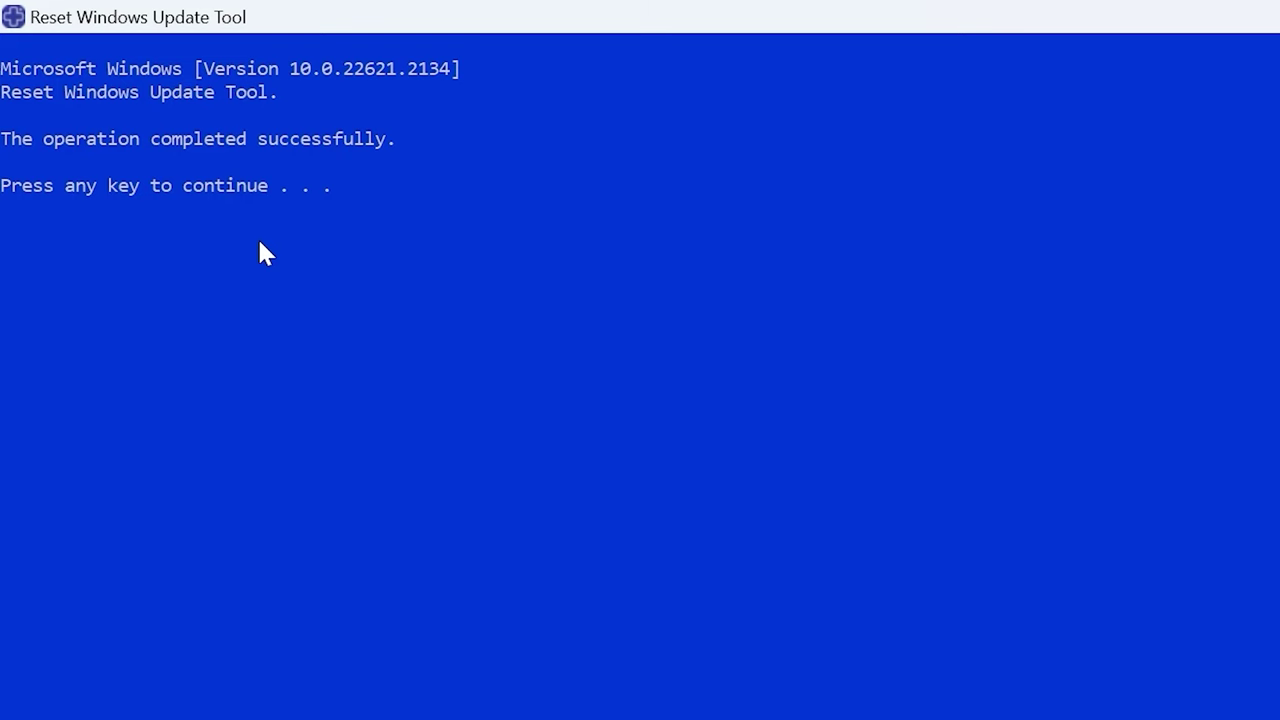
key(Return)
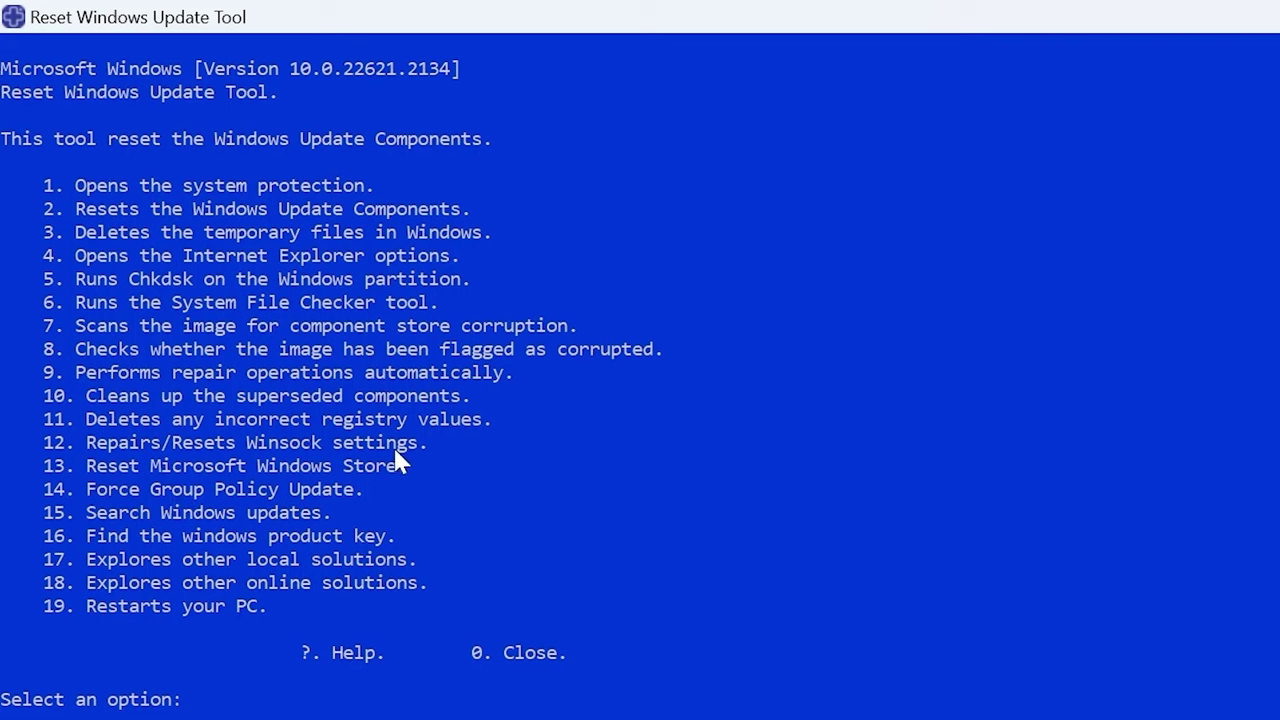
Step: Repair the Winsock settings with option 12 and reset the Microsoft Windows Store with option 13, closing the Store window that opens
text(12)
key(Return)
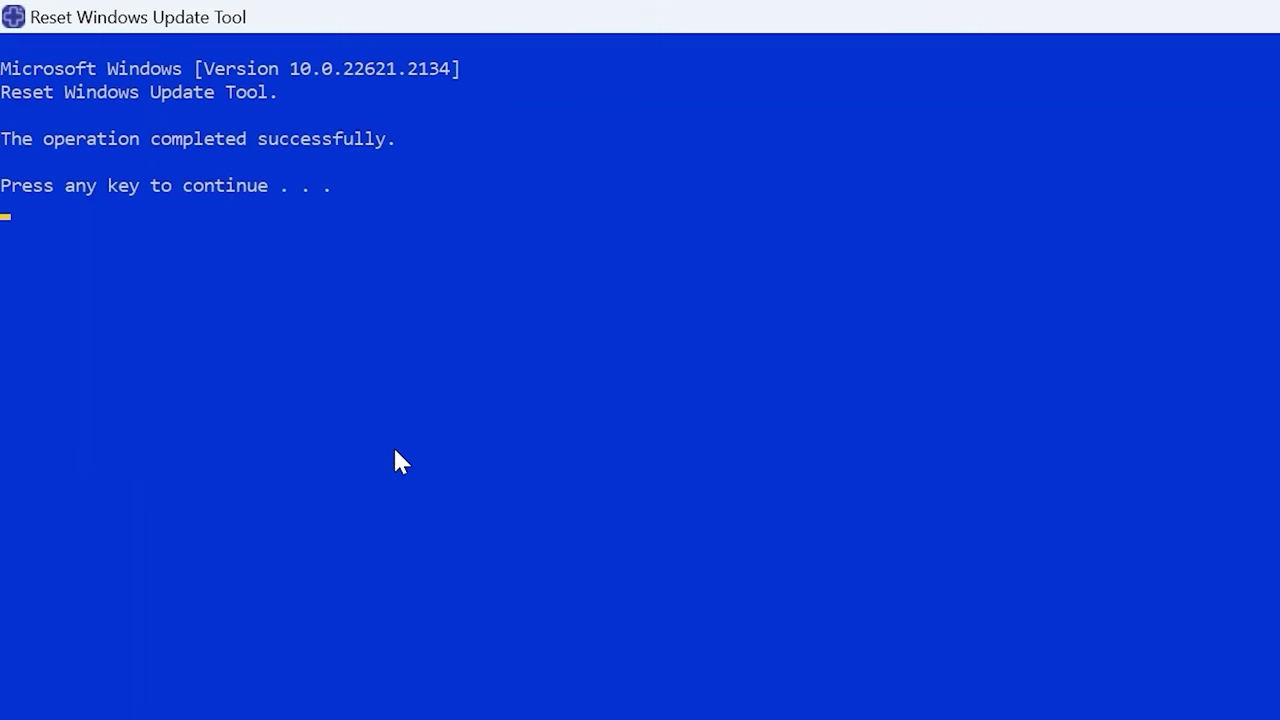
key(Return)
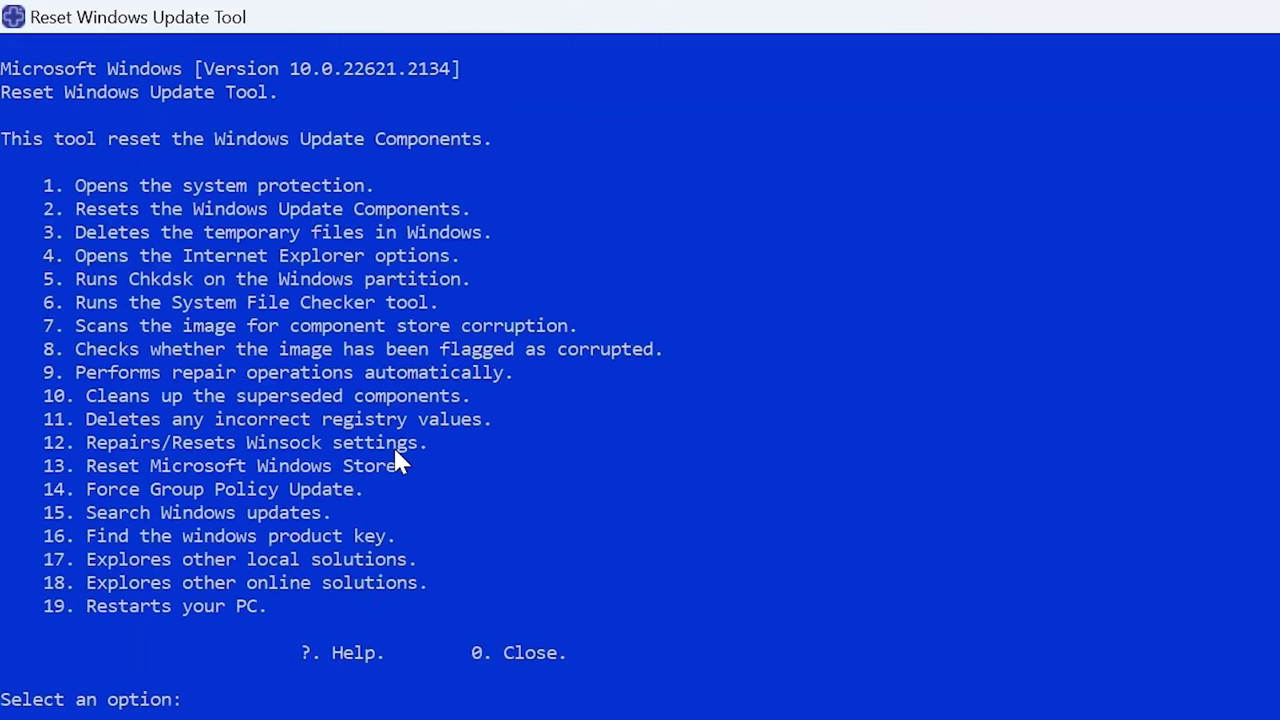
text(13)
key(Return)
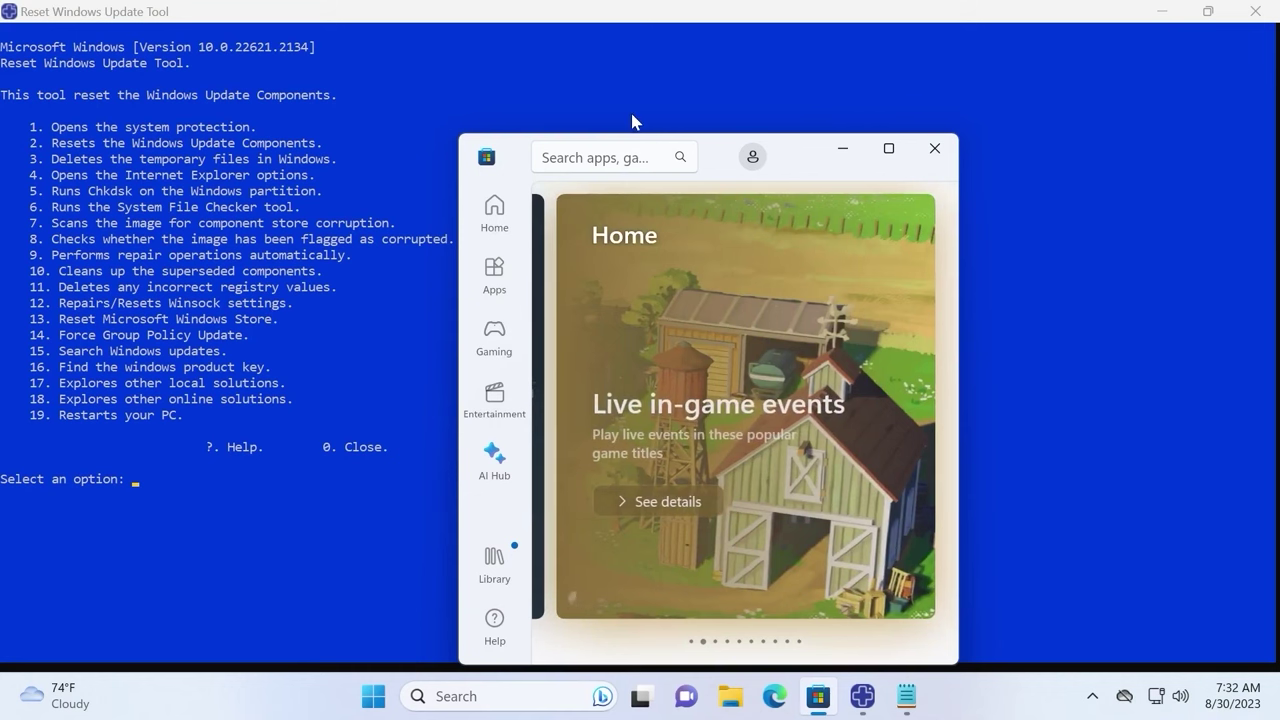
click(936, 151)
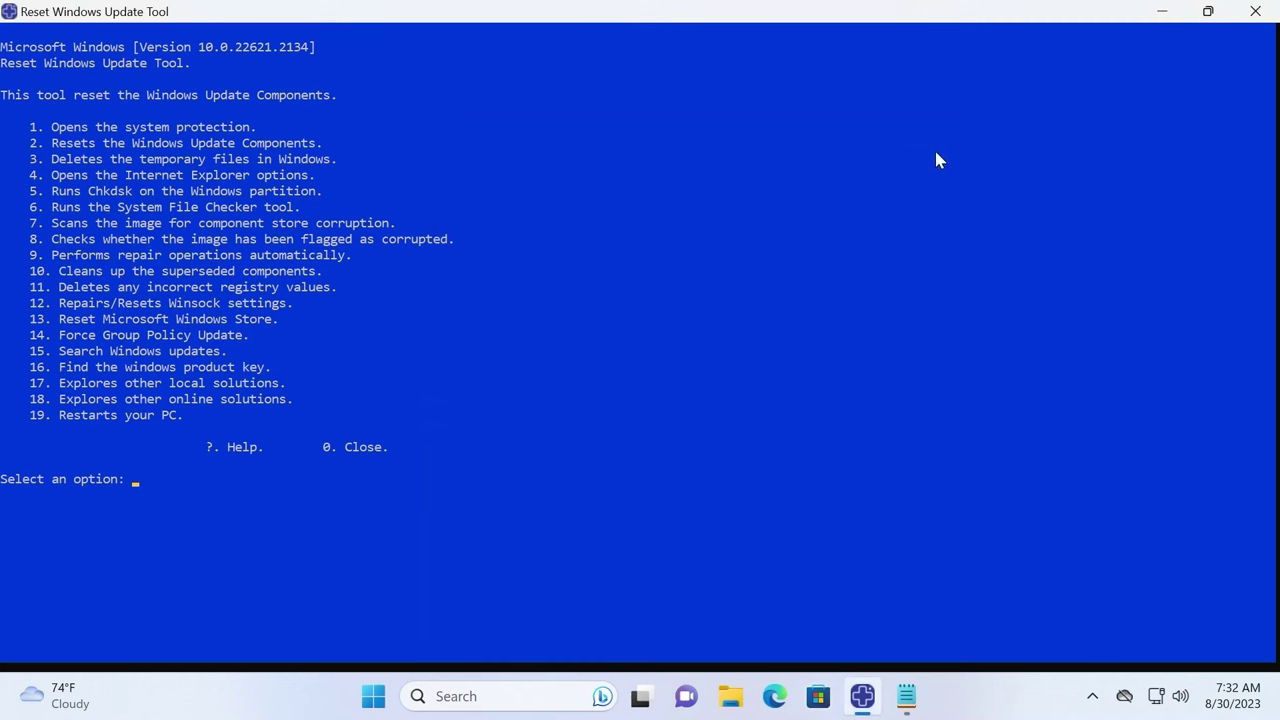
Step: Close the Reset Windows Update Tool and restart the computer
click(1255, 11)
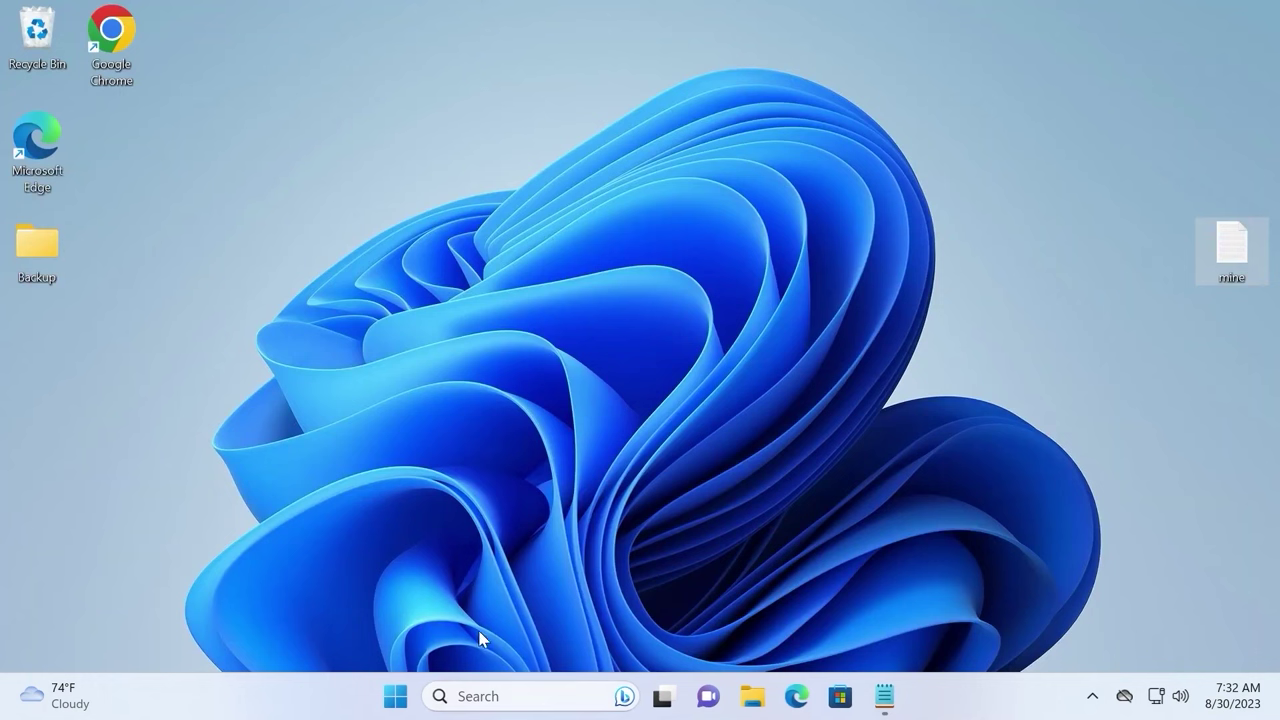
click(396, 699)
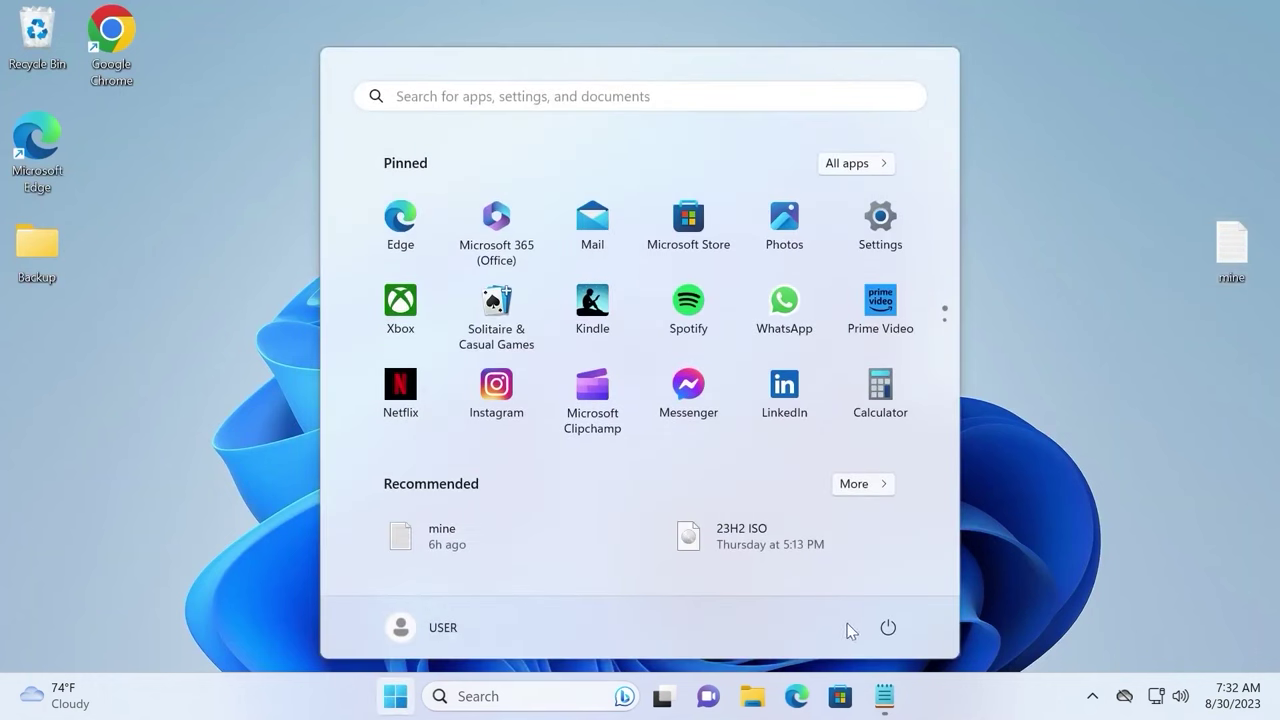
click(889, 630)
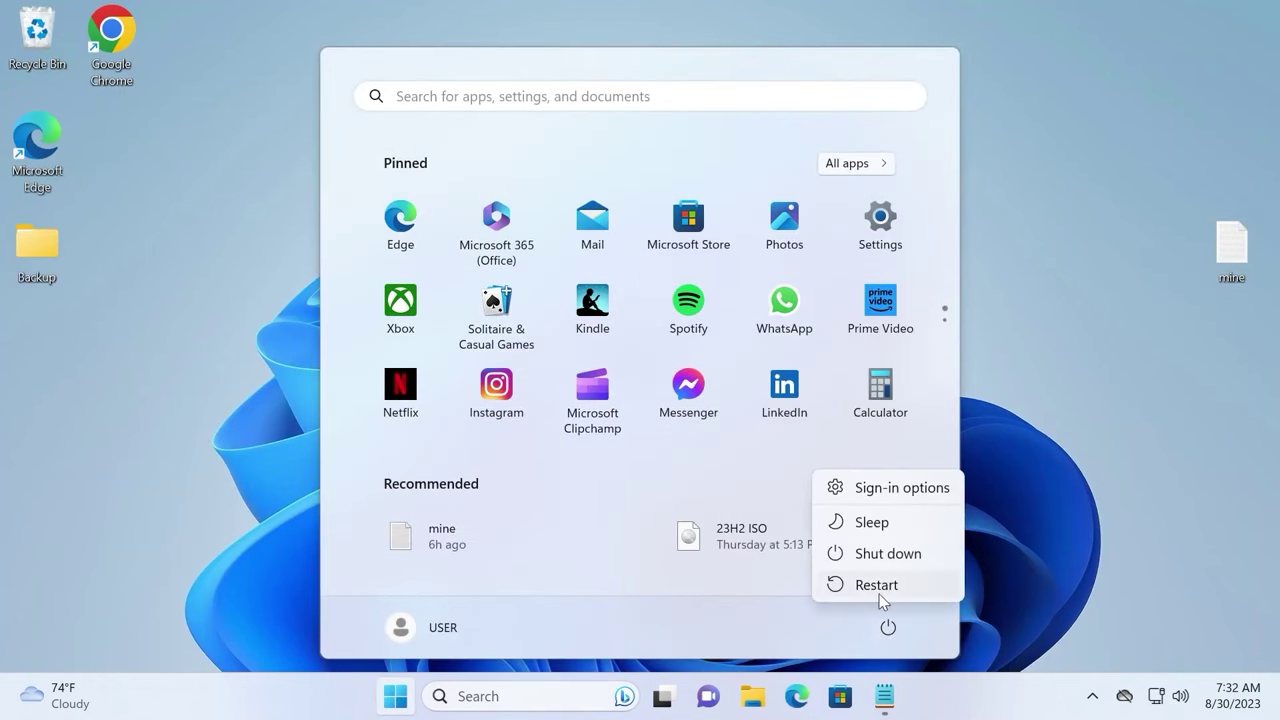
click(876, 594)
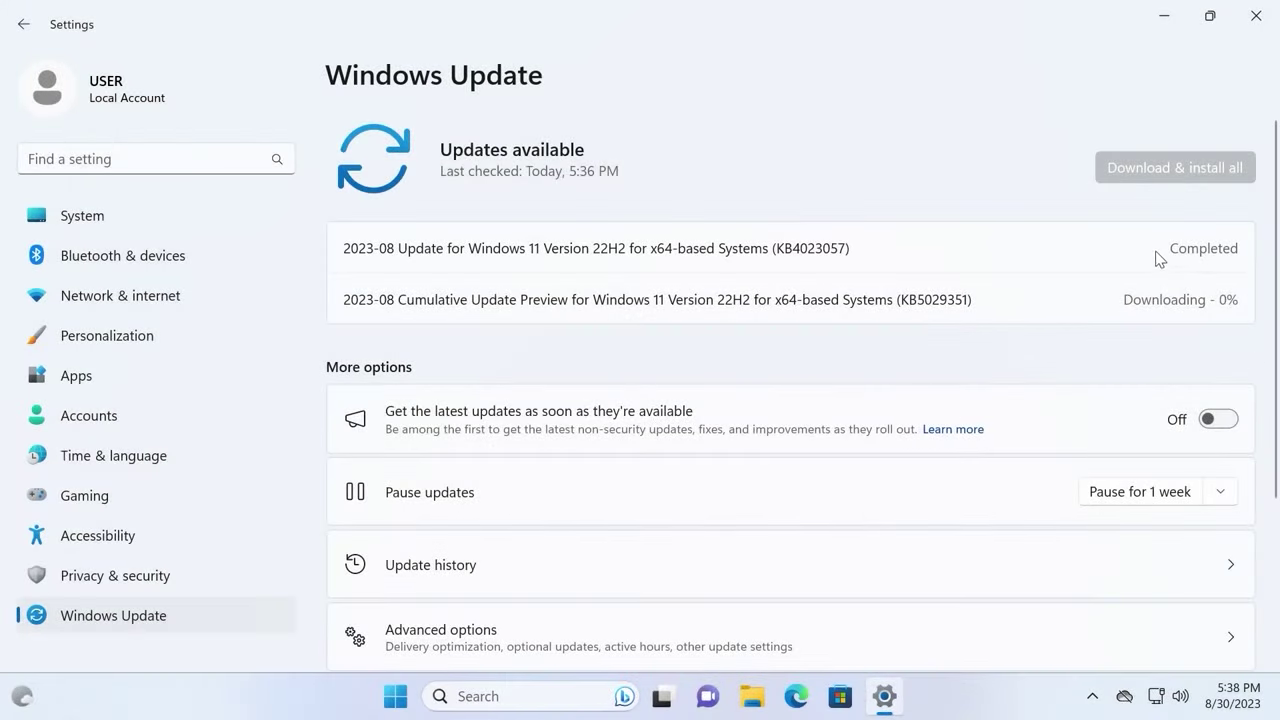
double_click(1213, 250)
click(1213, 250)
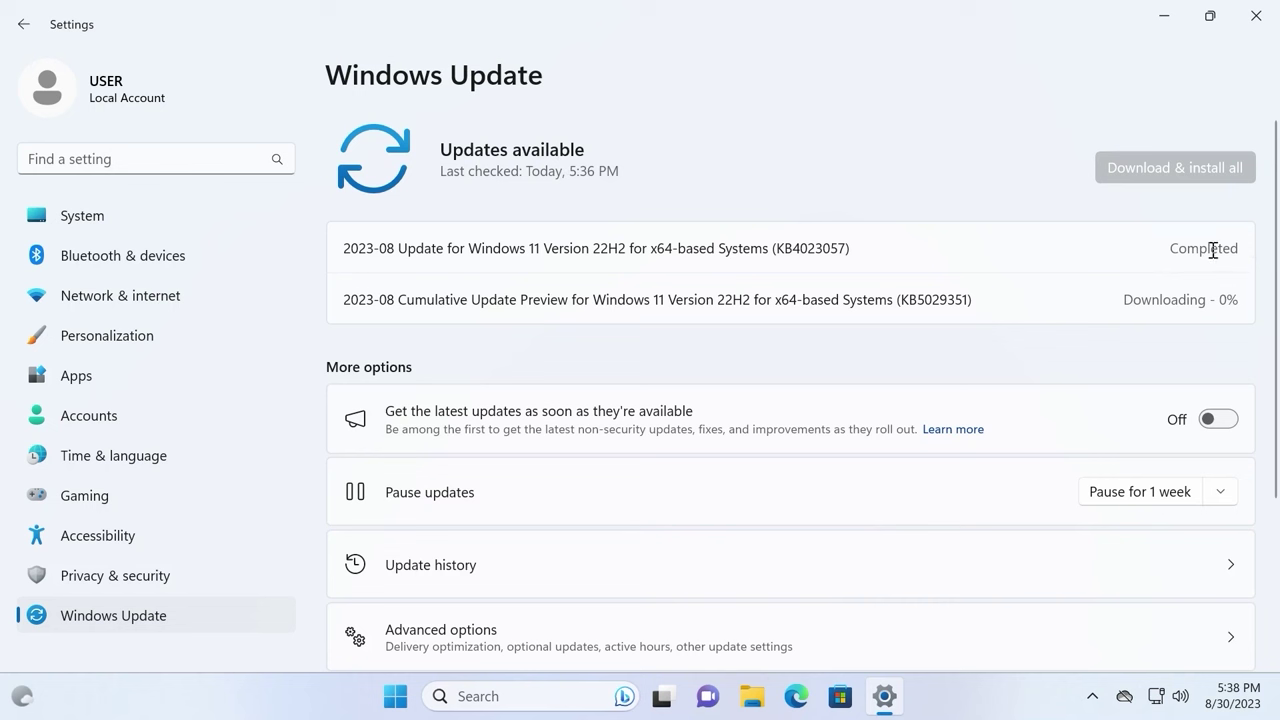